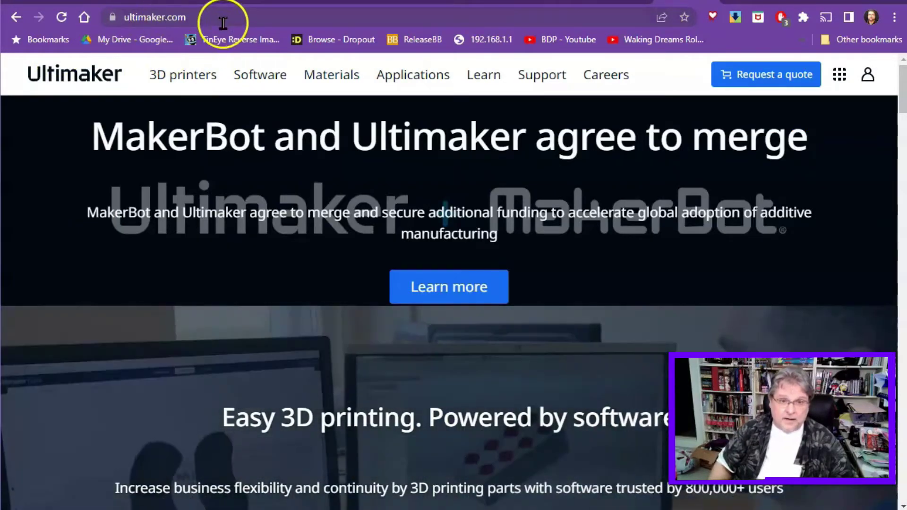
Open the Ultimaker Cura product page from the software section of the Ultimaker website.
{"action": "mouse_move", "coordinate": [244, 75]}
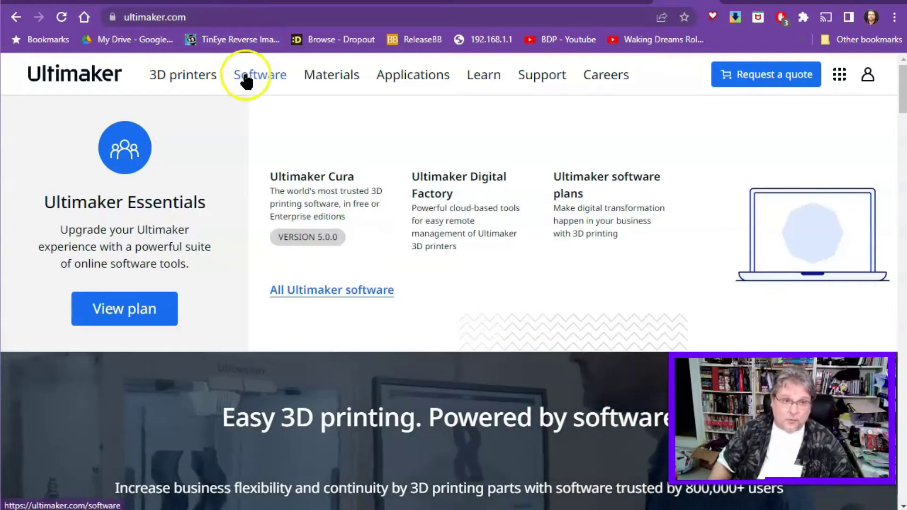
{"action": "left_click", "coordinate": [252, 84]}
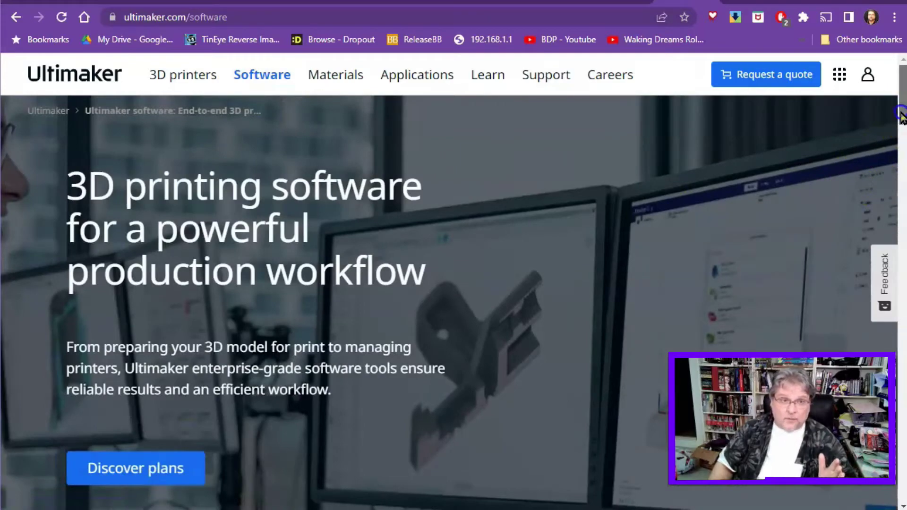
{"action": "left_click_drag", "start_coordinate": [902, 116], "coordinate": [892, 184]}
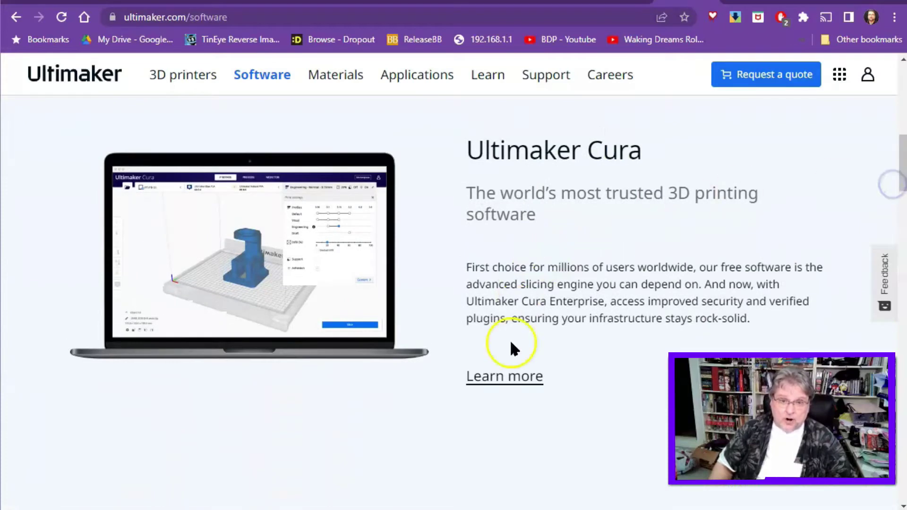
{"action": "left_click", "coordinate": [501, 375]}
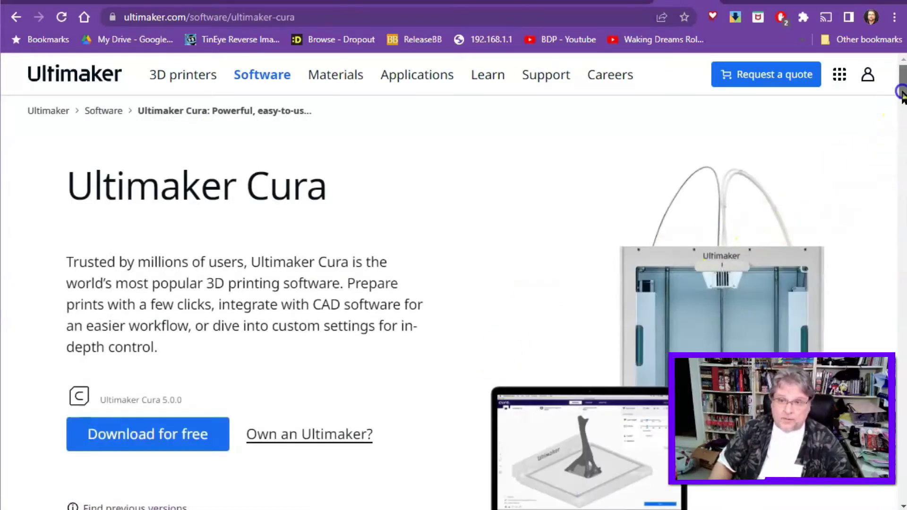
Download the free Ultimaker Cura 5.0.0 for Windows, 64 bit.
{"action": "left_click_drag", "start_coordinate": [901, 95], "coordinate": [879, 104]}
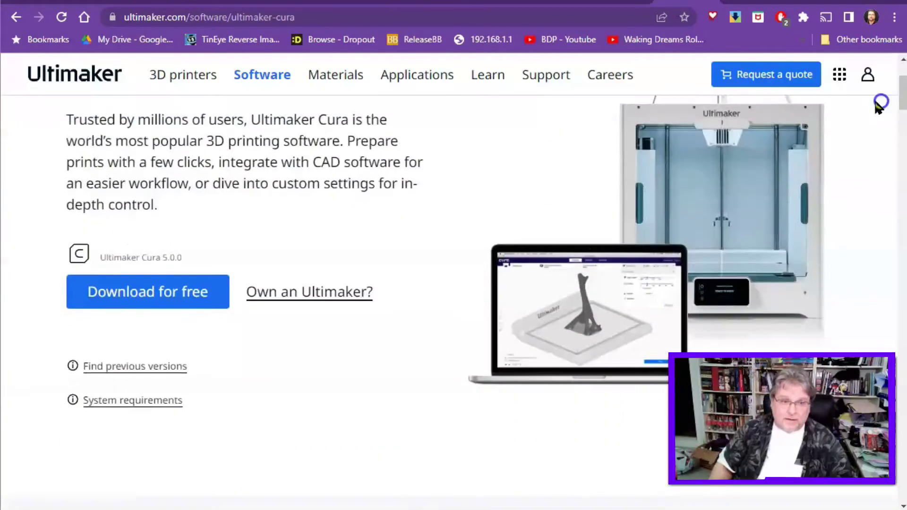
{"action": "left_click", "coordinate": [147, 290]}
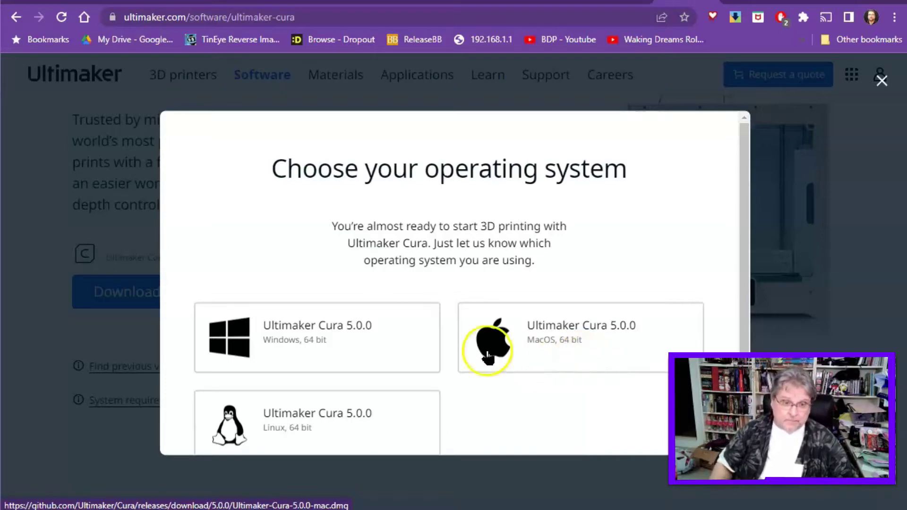
{"action": "left_click", "coordinate": [388, 341]}
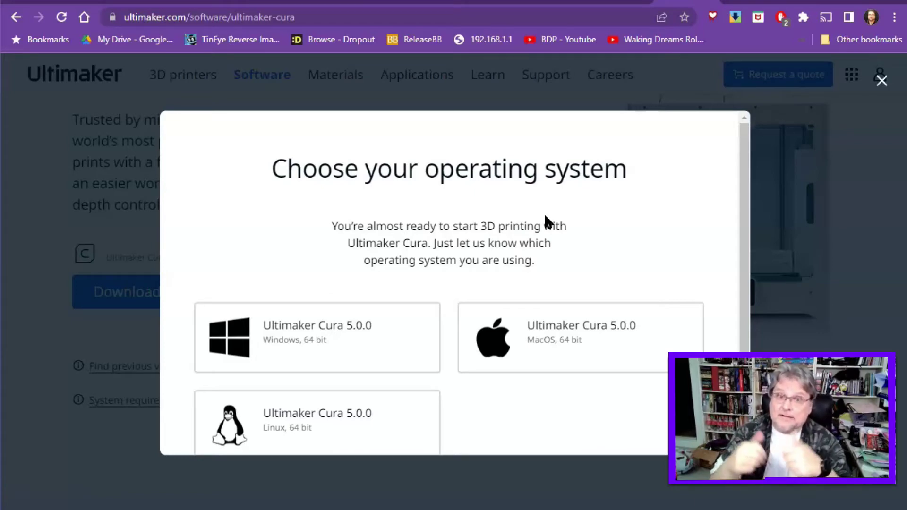
{"action": "left_click", "coordinate": [676, 355]}
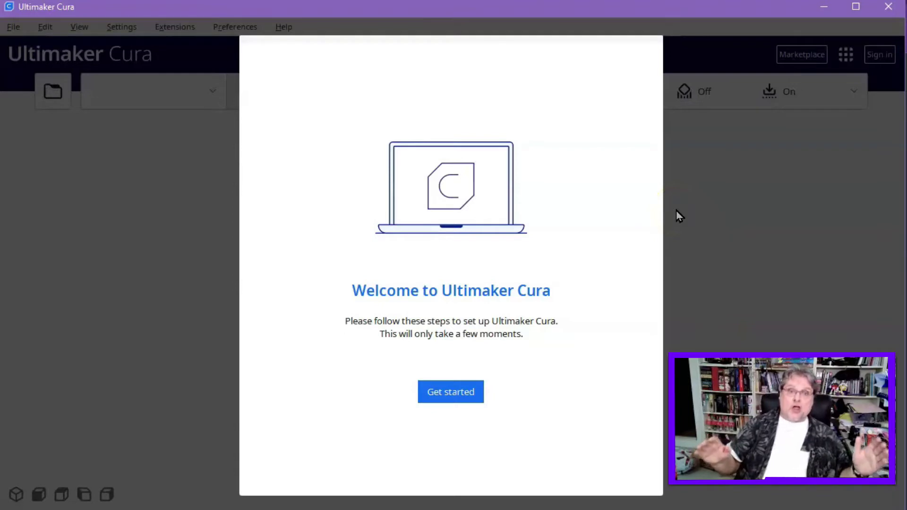
Start the first-run setup in Ultimaker Cura, agreeing to the user agreement and skipping the platform sign-in.
{"action": "left_click", "coordinate": [443, 396]}
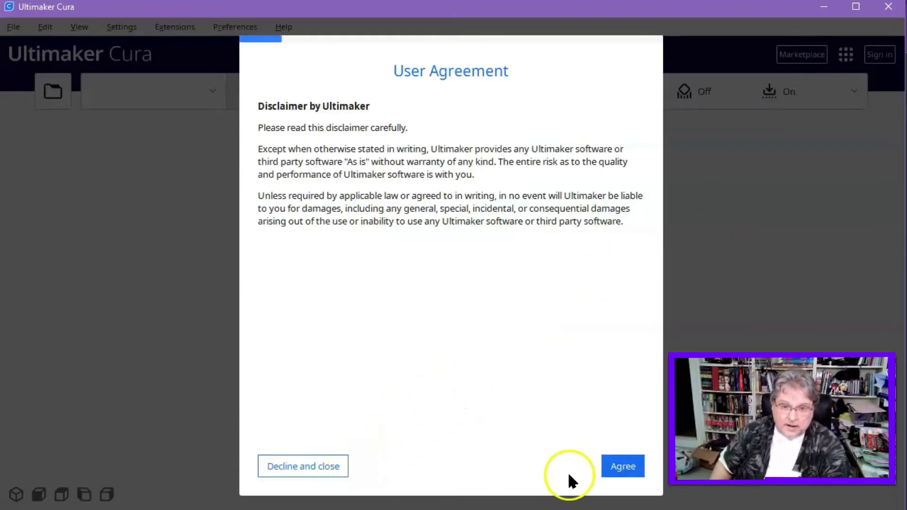
{"action": "left_click", "coordinate": [618, 466]}
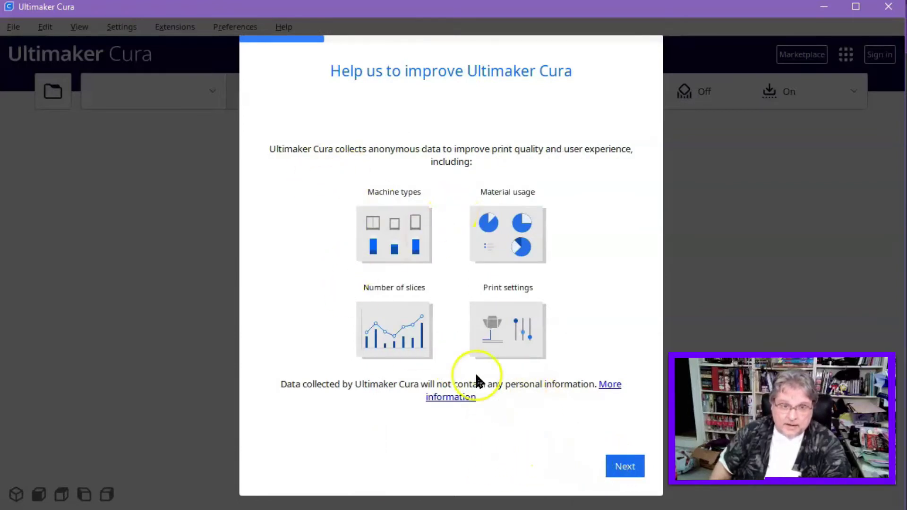
{"action": "left_click", "coordinate": [625, 472]}
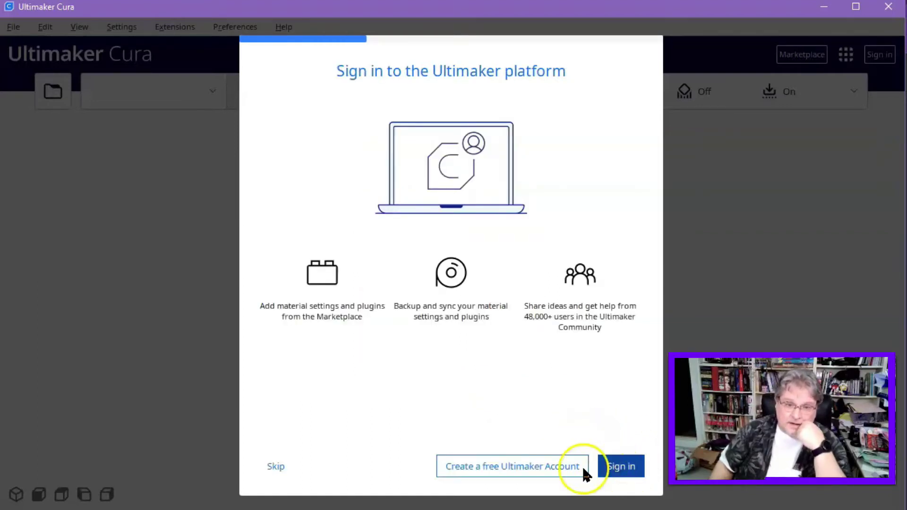
{"action": "left_click", "coordinate": [274, 468]}
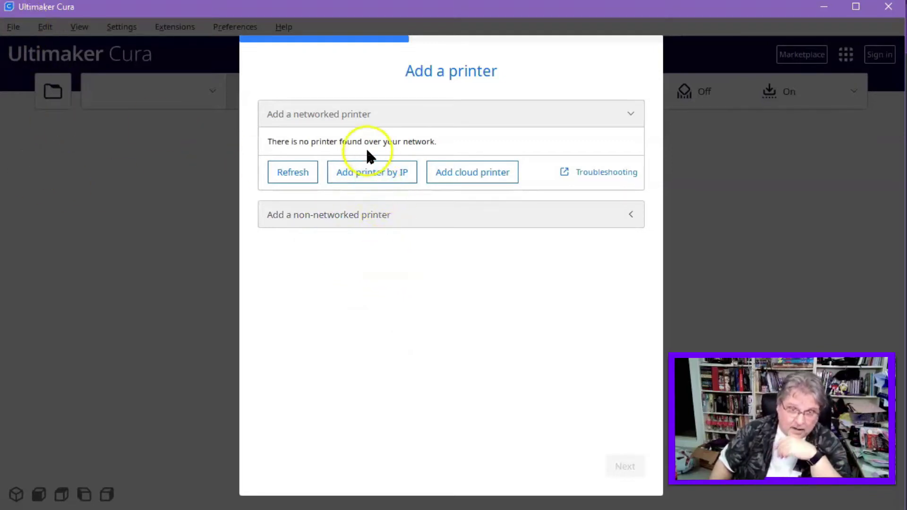
Add a non-networked Creality Ender-3 from the Creality3D manufacturer group as the printer.
{"action": "left_click", "coordinate": [314, 216]}
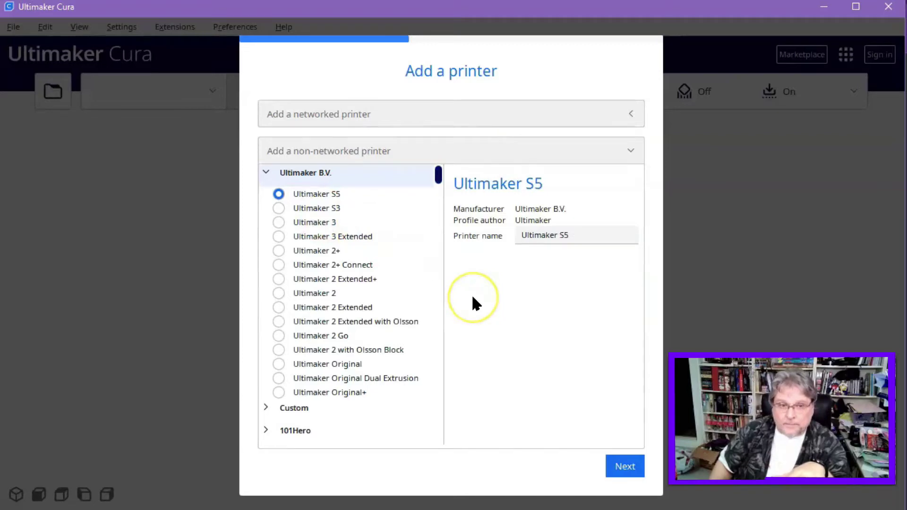
{"action": "left_click", "coordinate": [448, 243]}
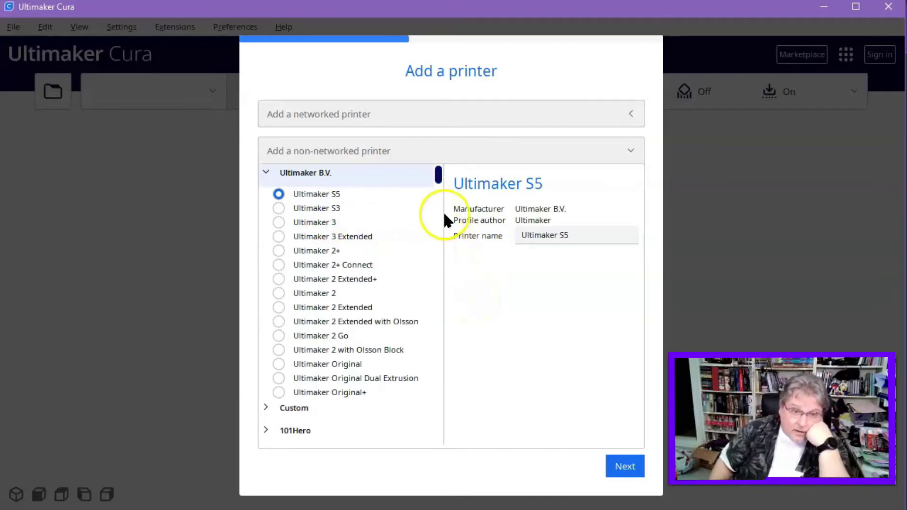
{"action": "left_click_drag", "start_coordinate": [439, 174], "coordinate": [434, 423]}
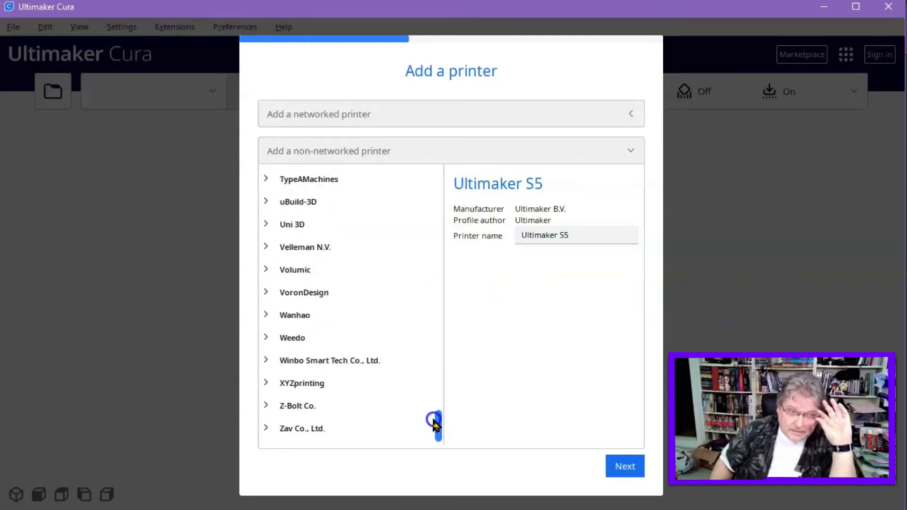
{"action": "left_click_drag", "start_coordinate": [433, 423], "coordinate": [416, 236]}
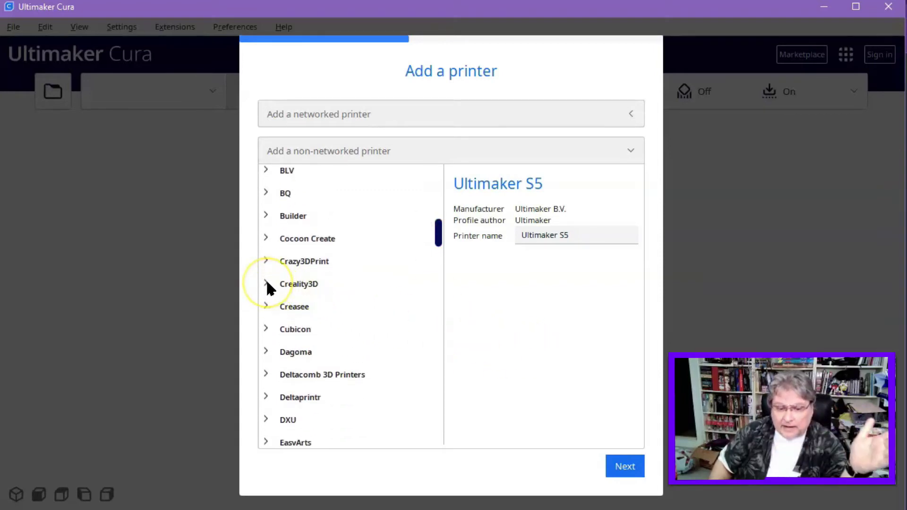
{"action": "left_click", "coordinate": [289, 284]}
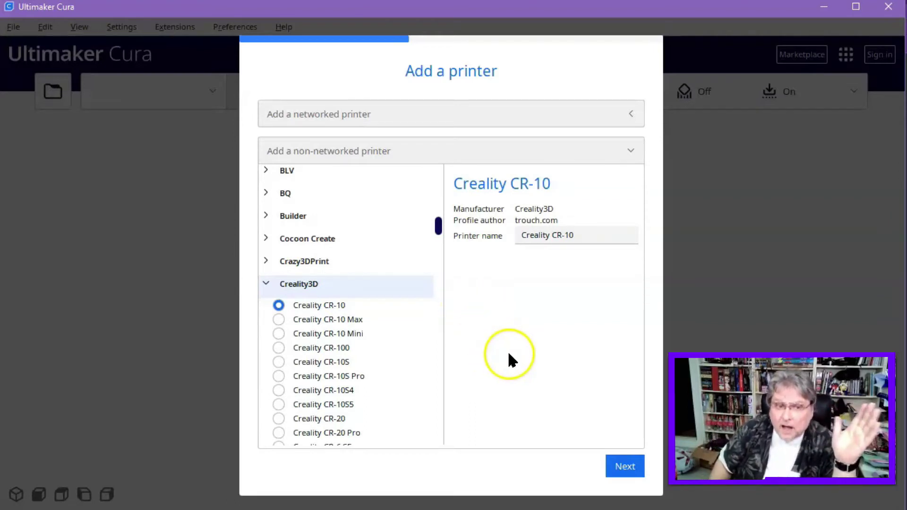
{"action": "left_click", "coordinate": [436, 227]}
{"action": "left_click_drag", "start_coordinate": [436, 228], "coordinate": [438, 236]}
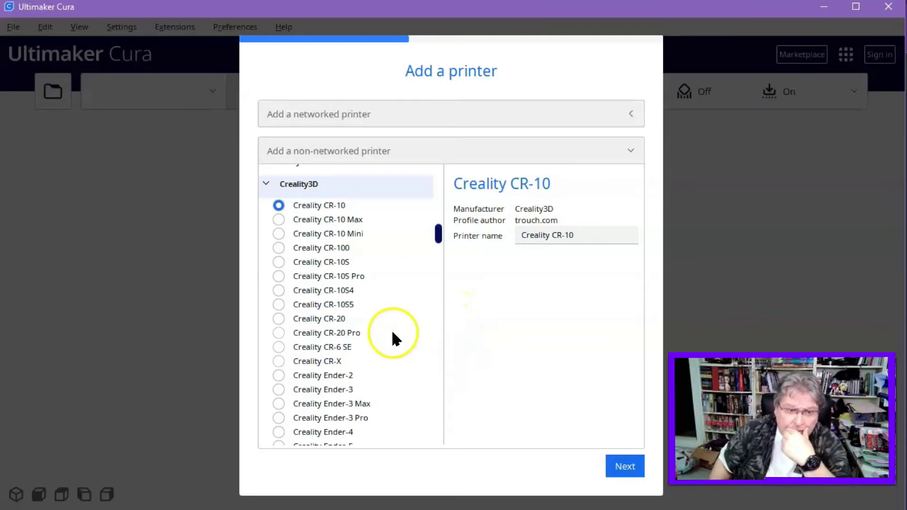
{"action": "left_click", "coordinate": [309, 392]}
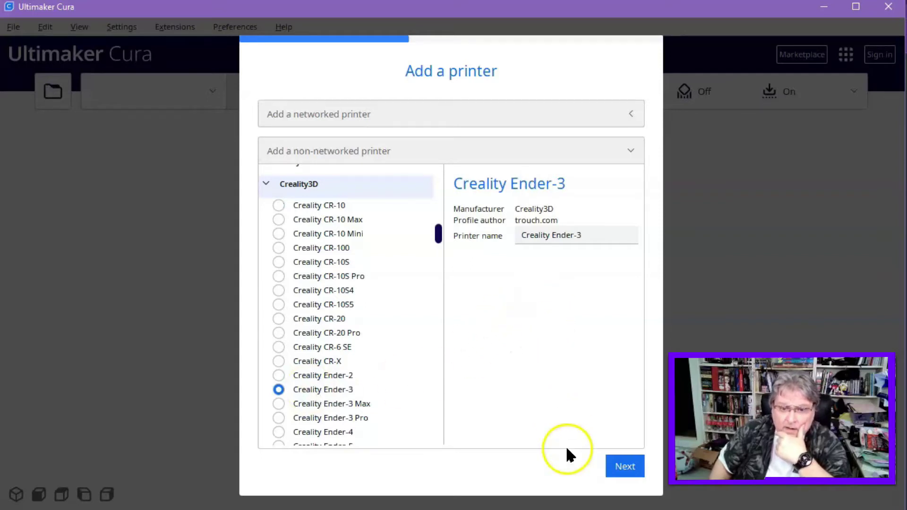
{"action": "left_click", "coordinate": [623, 467]}
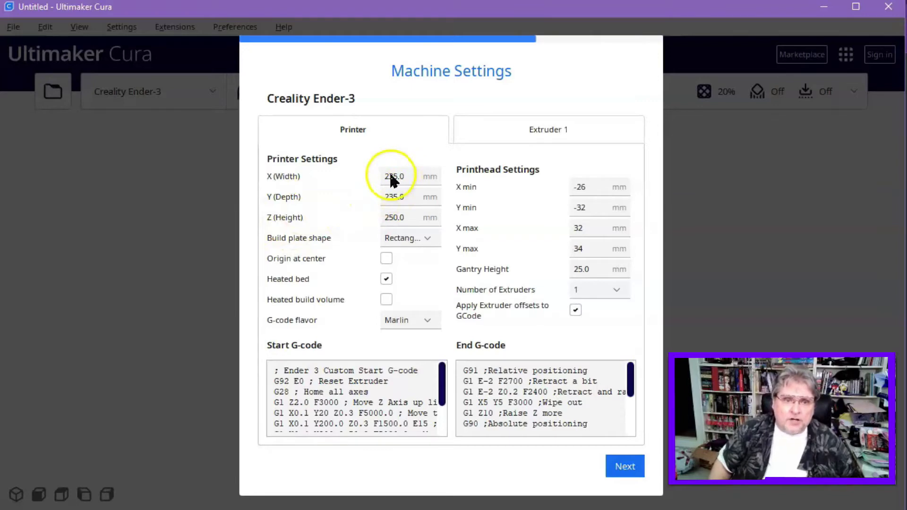
Set the printer's X width and Y depth to 220 mm each in the machine settings.
{"action": "left_click", "coordinate": [399, 178]}
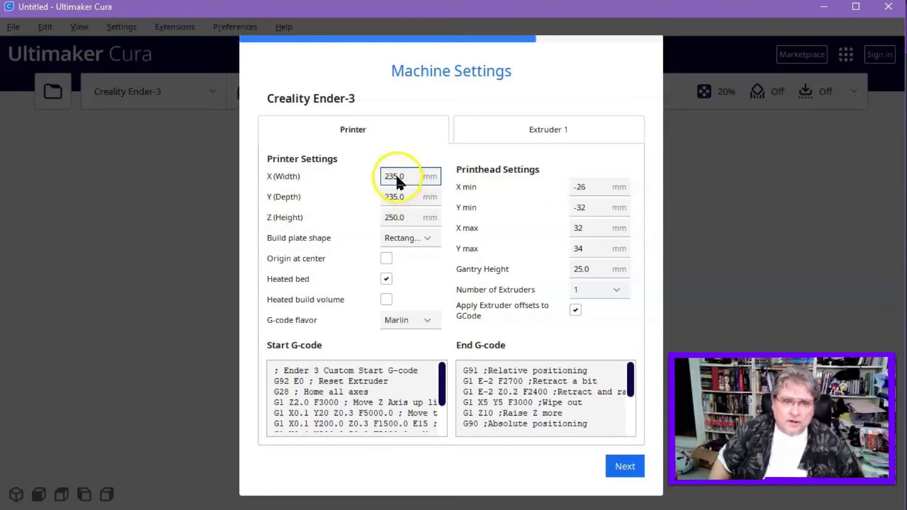
{"action": "left_click", "coordinate": [381, 178]}
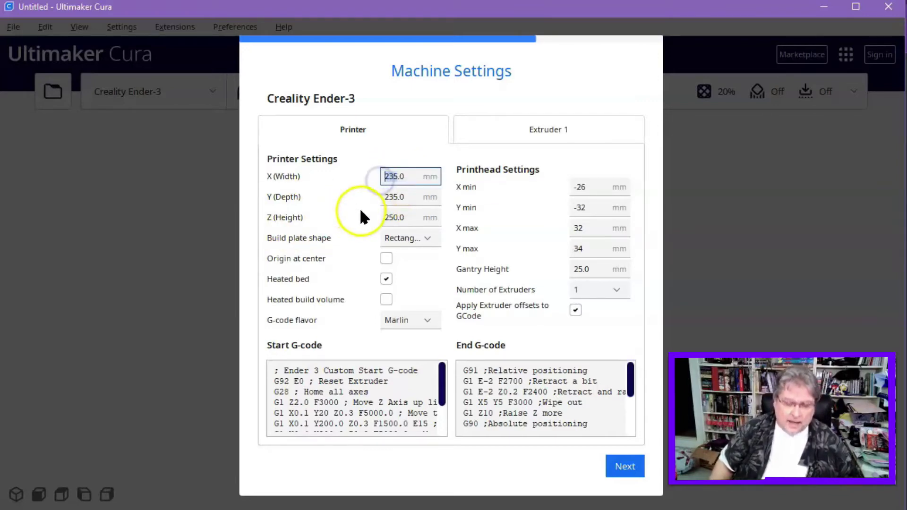
{"action": "key", "text": "Delete"}
{"action": "key", "text": "Delete"}
{"action": "key", "text": "Delete"}
{"action": "type", "text": "220"}
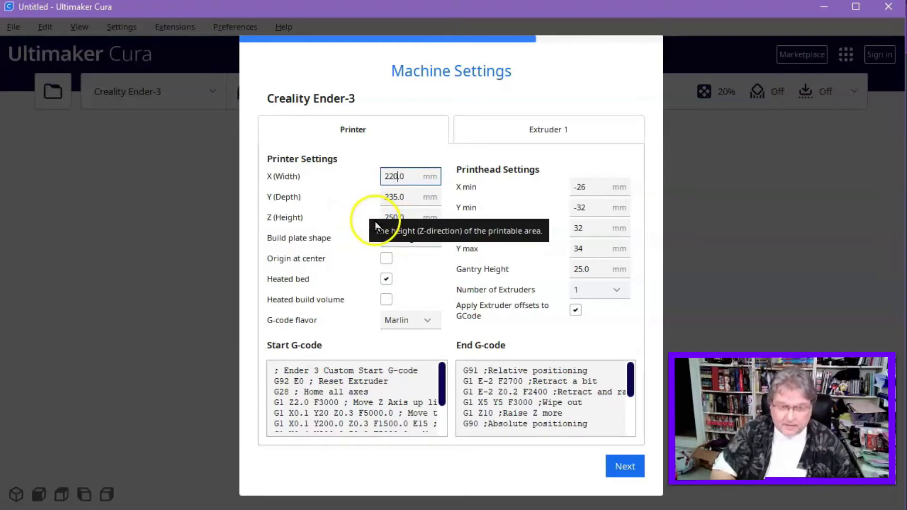
{"action": "left_click", "coordinate": [397, 197]}
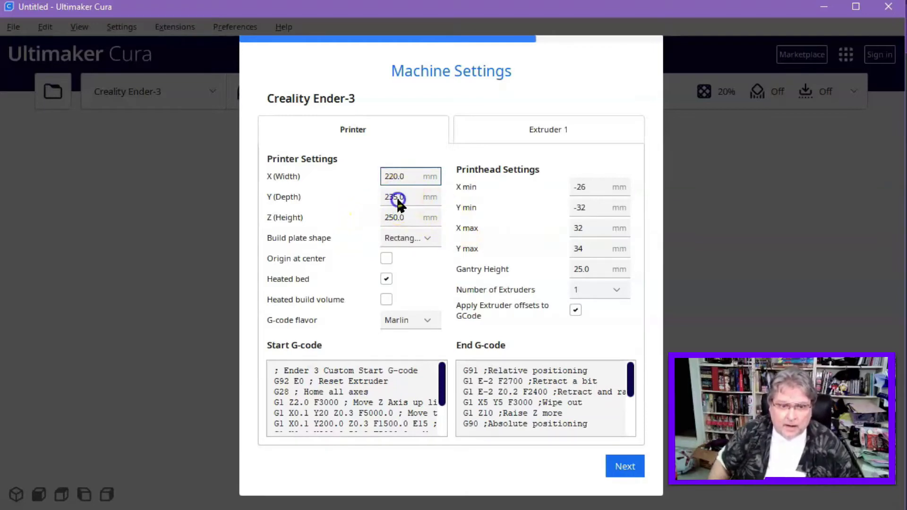
{"action": "type", "text": "2"}
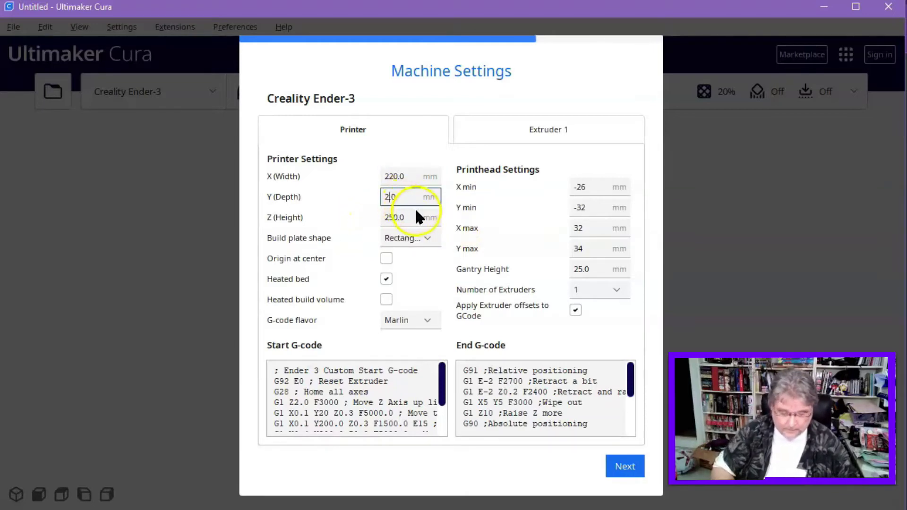
{"action": "type", "text": "20"}
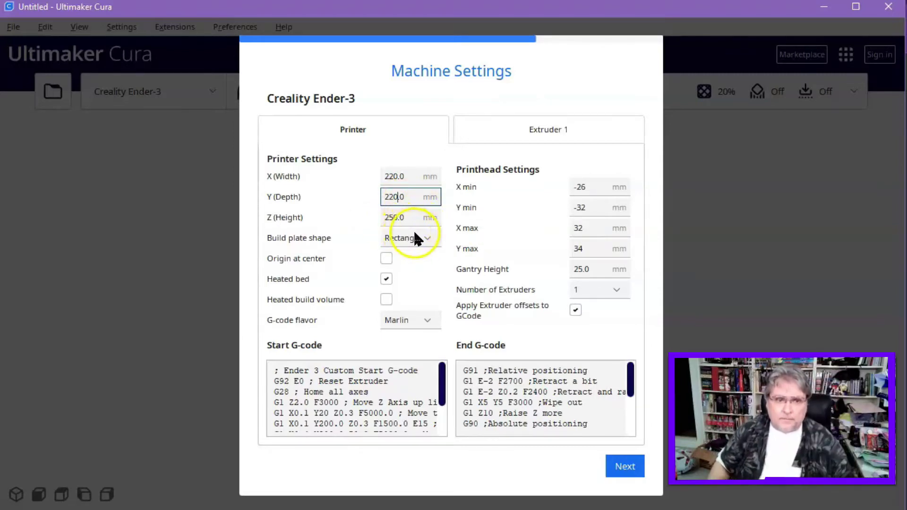
Set the printer's Z height to 265 mm in the machine settings.
{"action": "left_click", "coordinate": [392, 217]}
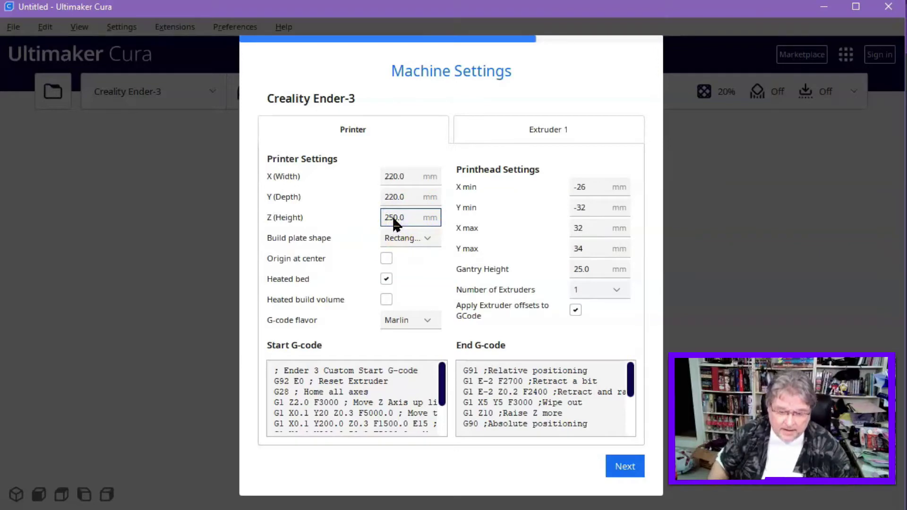
{"action": "left_click", "coordinate": [393, 218]}
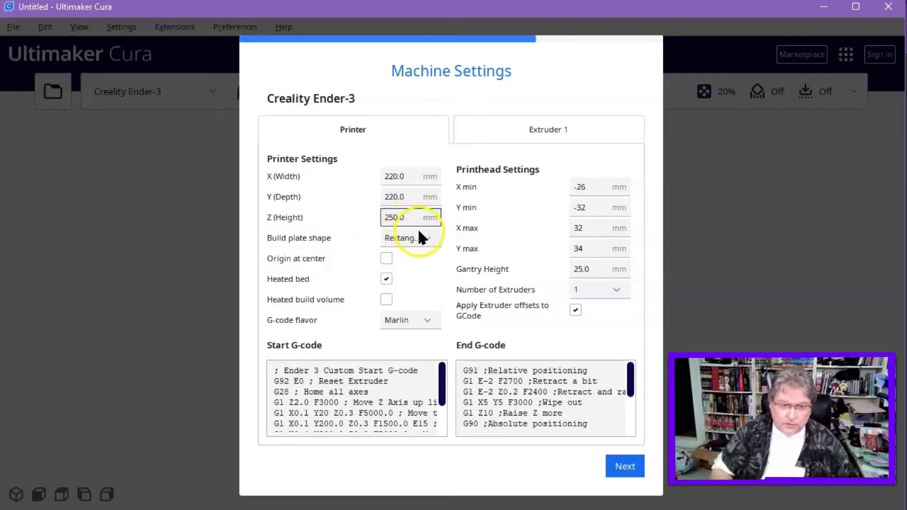
{"action": "key", "text": "BackSpace"}
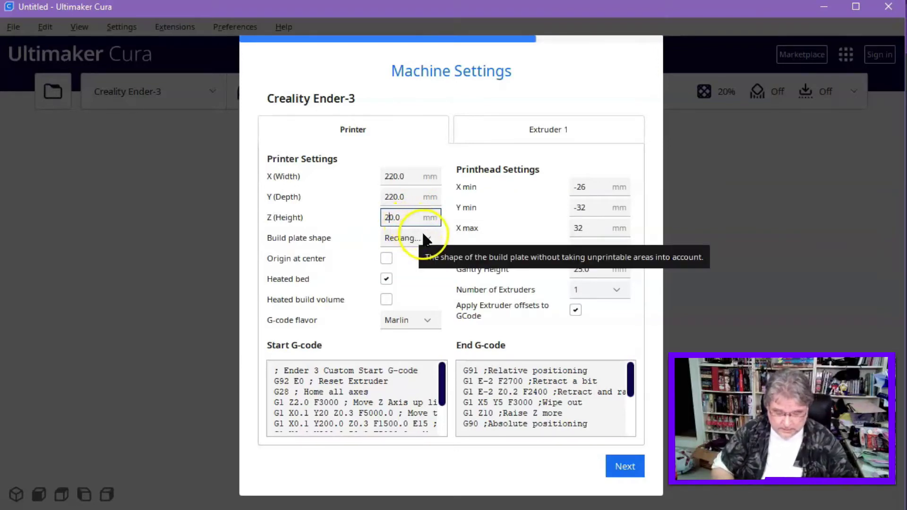
{"action": "type", "text": "65"}
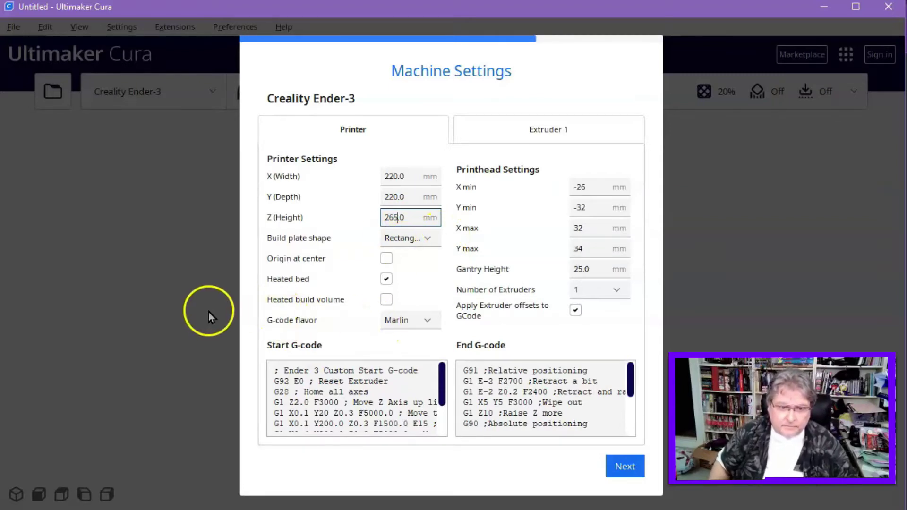
{"action": "left_click", "coordinate": [241, 249]}
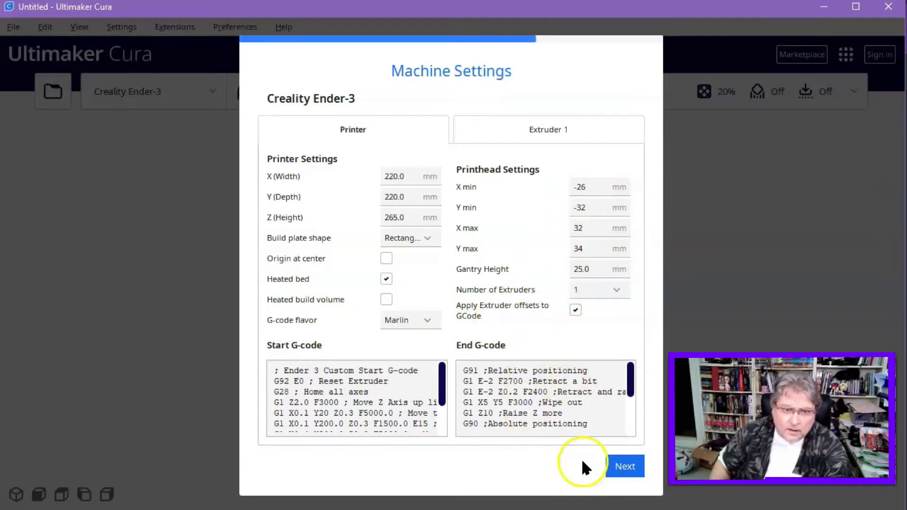
Check the Extruder 1 nozzle settings and accept the machine settings to continue the setup.
{"action": "left_click", "coordinate": [547, 130]}
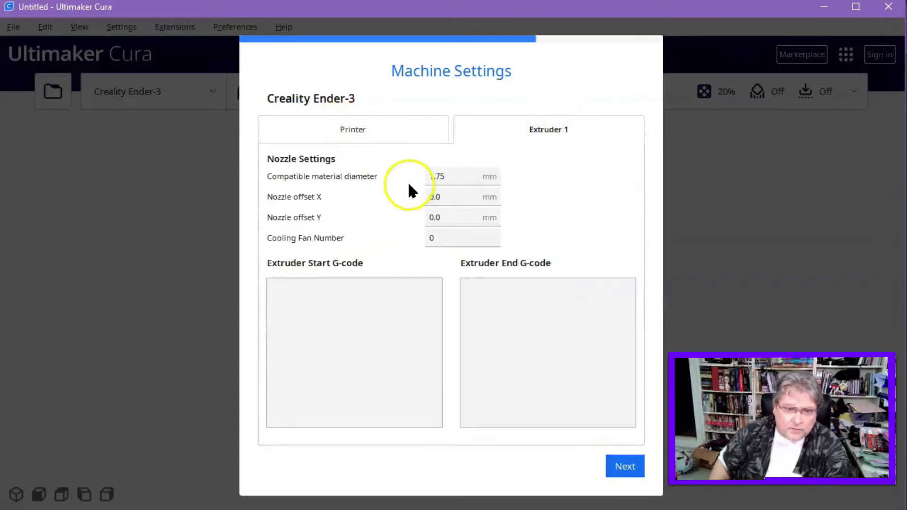
{"action": "left_click", "coordinate": [363, 132]}
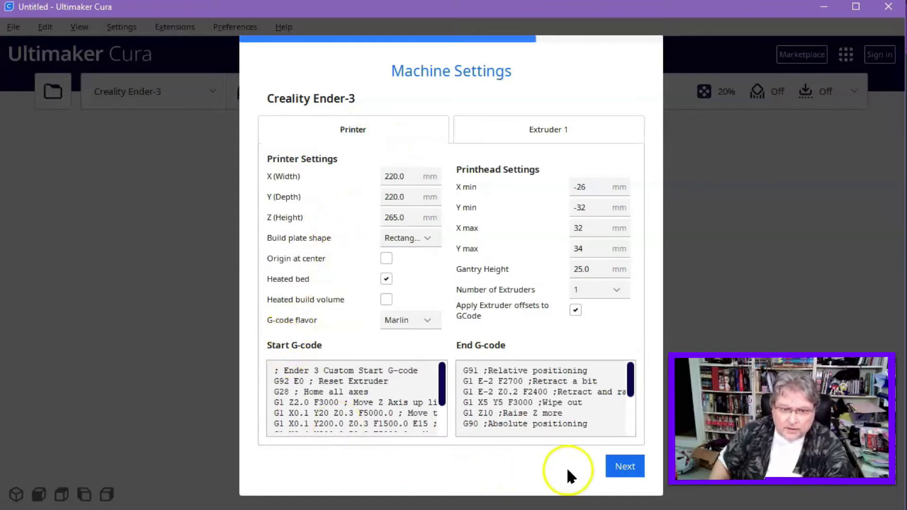
{"action": "left_click", "coordinate": [630, 467]}
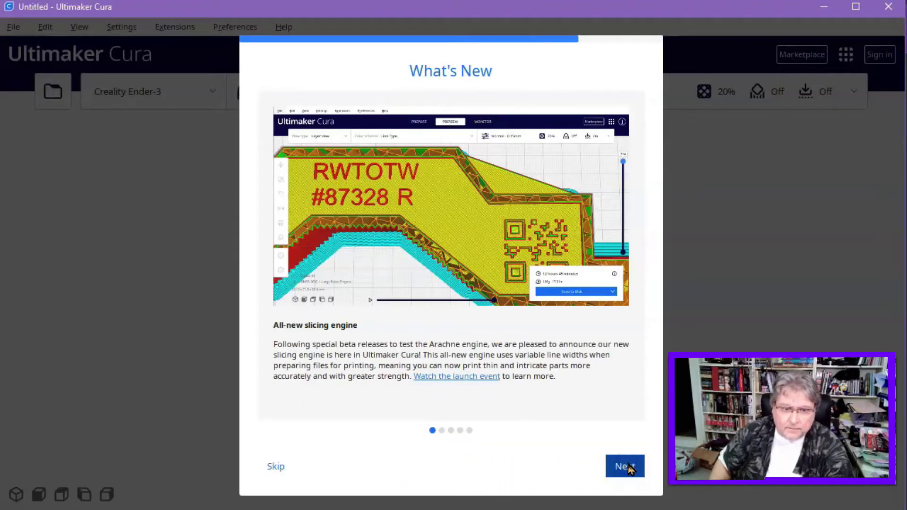
{"action": "left_click", "coordinate": [624, 471]}
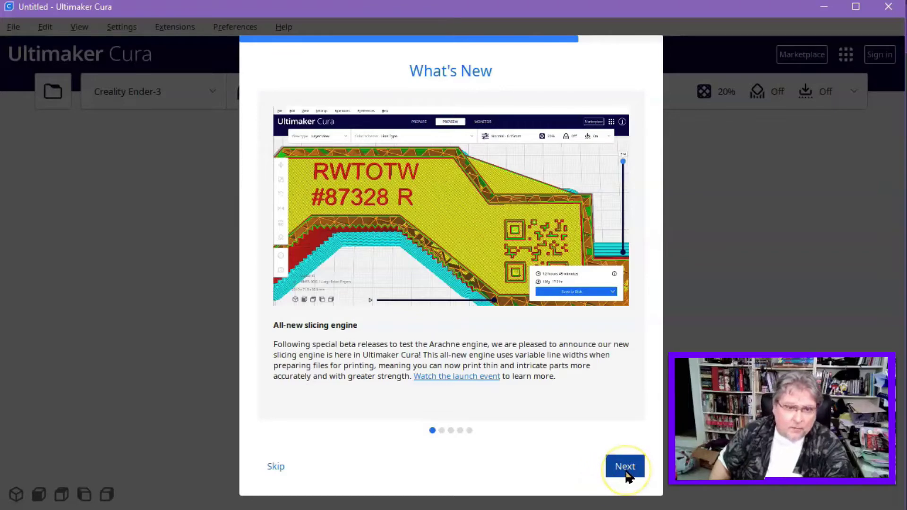
Skip the What's New pages and finish the first-run setup from the release notes.
{"action": "left_click", "coordinate": [271, 466]}
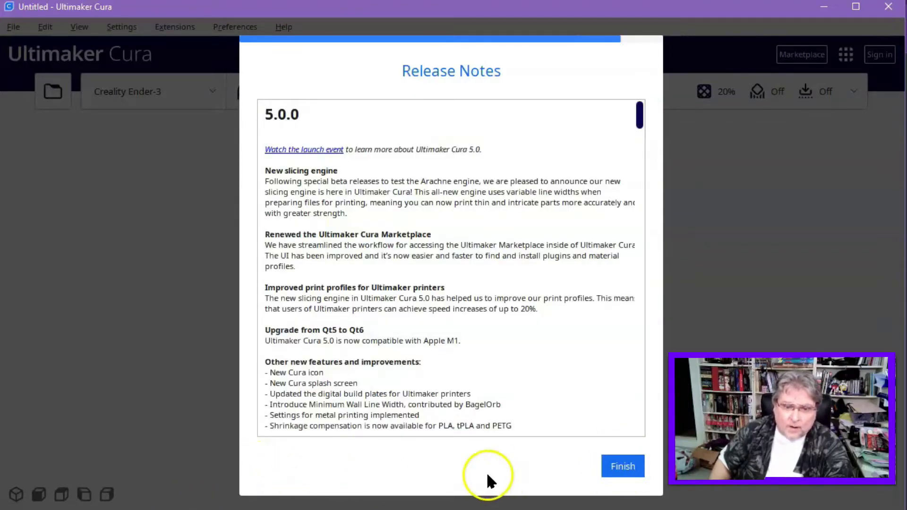
{"action": "left_click", "coordinate": [621, 466]}
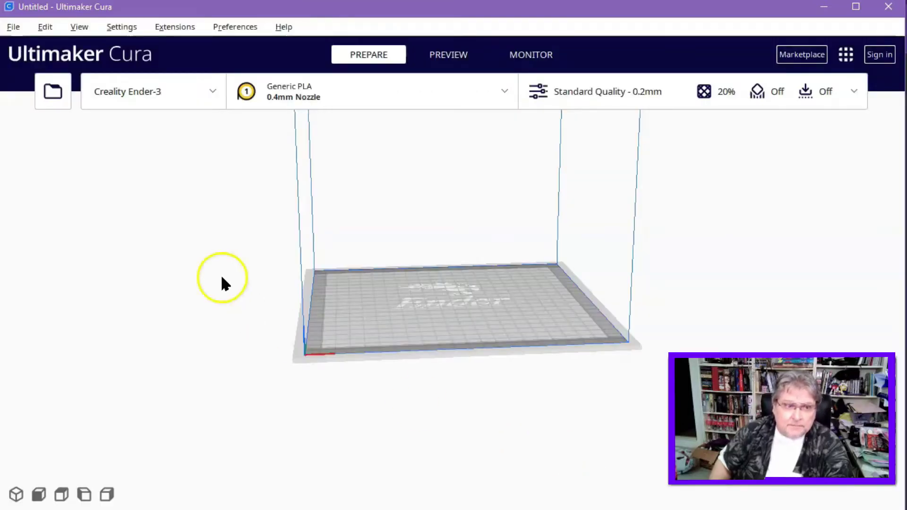
Rename the Creality Ender-3 to "Wizmaker P1" through the printer management preferences.
{"action": "left_click", "coordinate": [129, 94]}
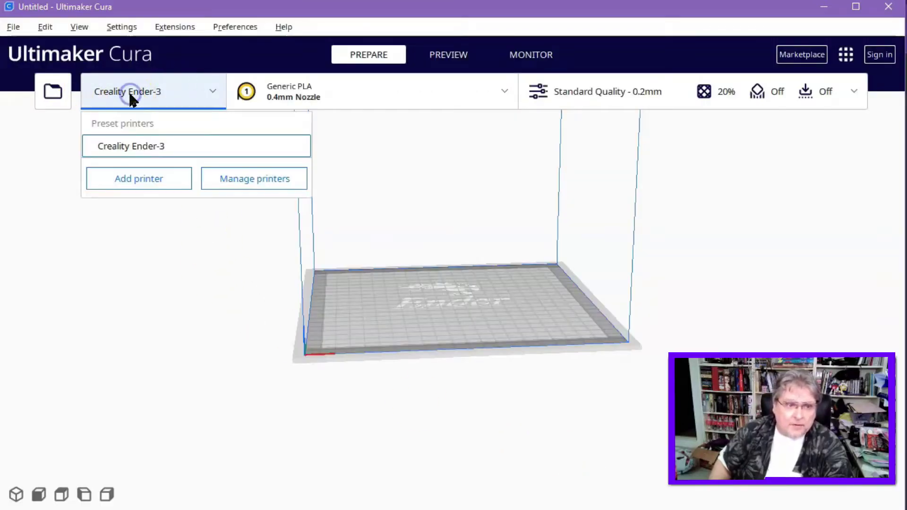
{"action": "left_click", "coordinate": [43, 235]}
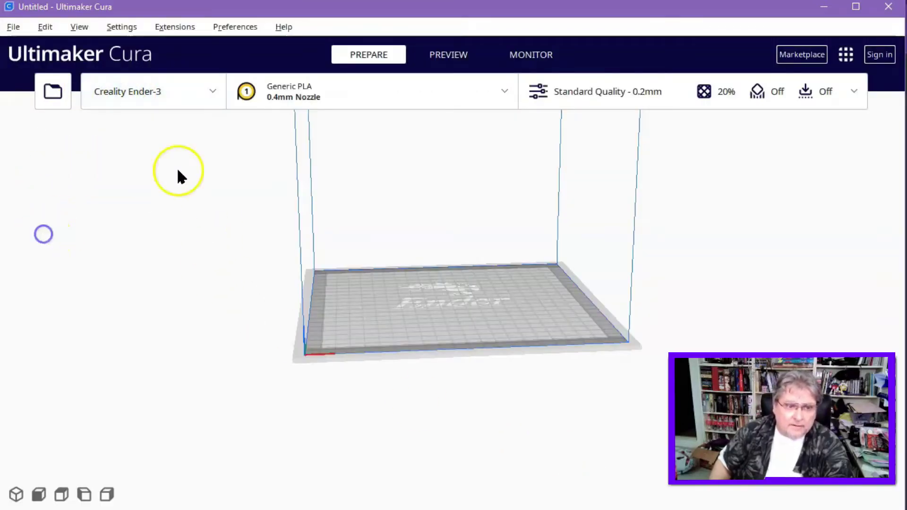
{"action": "left_click", "coordinate": [208, 94]}
{"action": "left_click", "coordinate": [224, 178]}
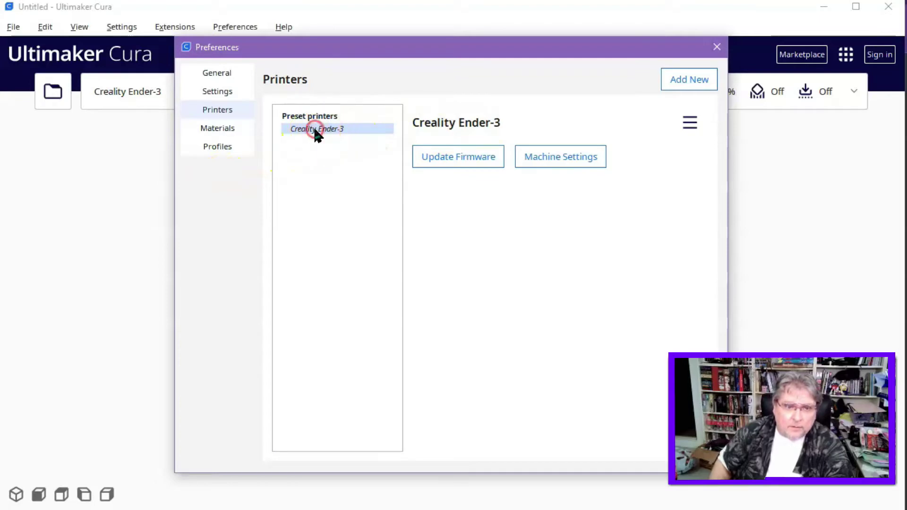
{"action": "left_click", "coordinate": [689, 125]}
{"action": "left_click", "coordinate": [663, 190]}
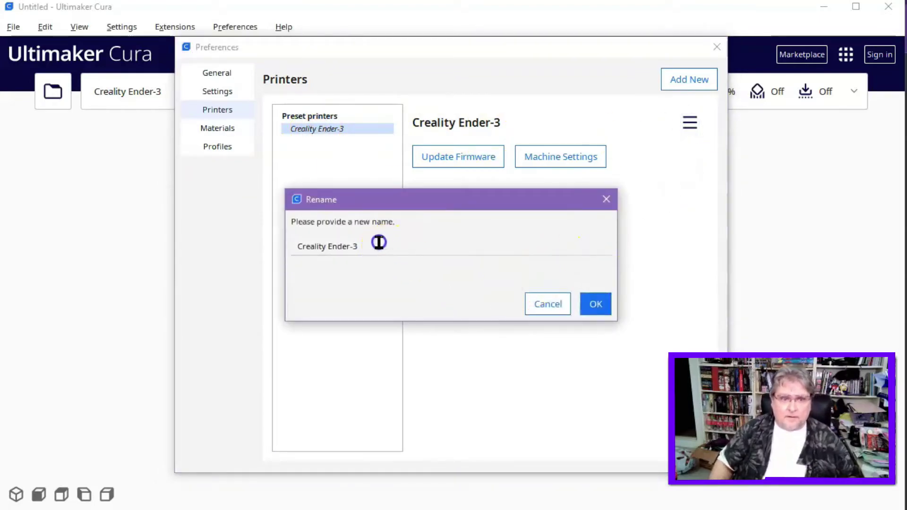
{"action": "left_click_drag", "start_coordinate": [376, 242], "coordinate": [197, 237]}
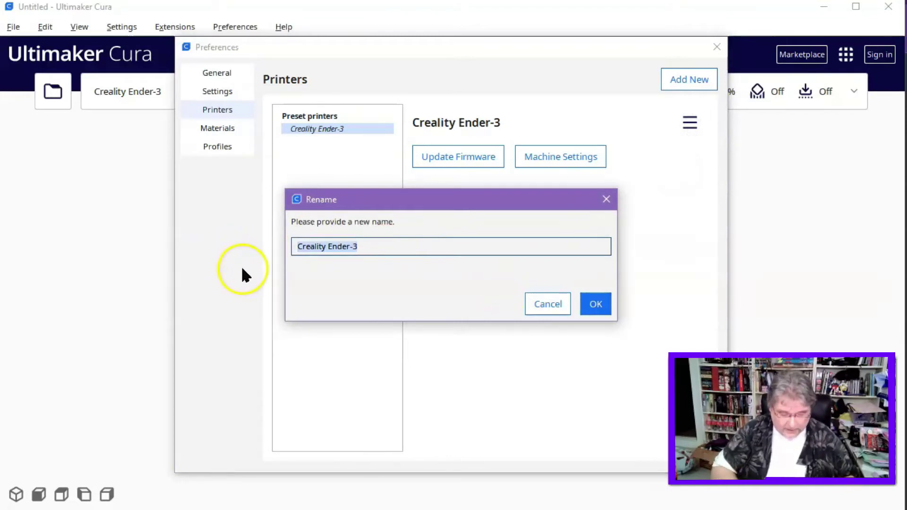
{"action": "type", "text": "Wiz"}
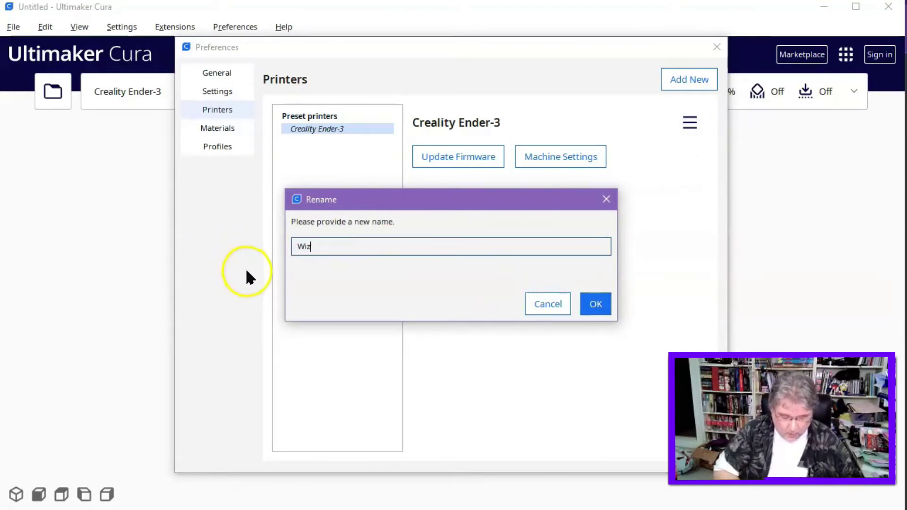
{"action": "type", "text": "make"}
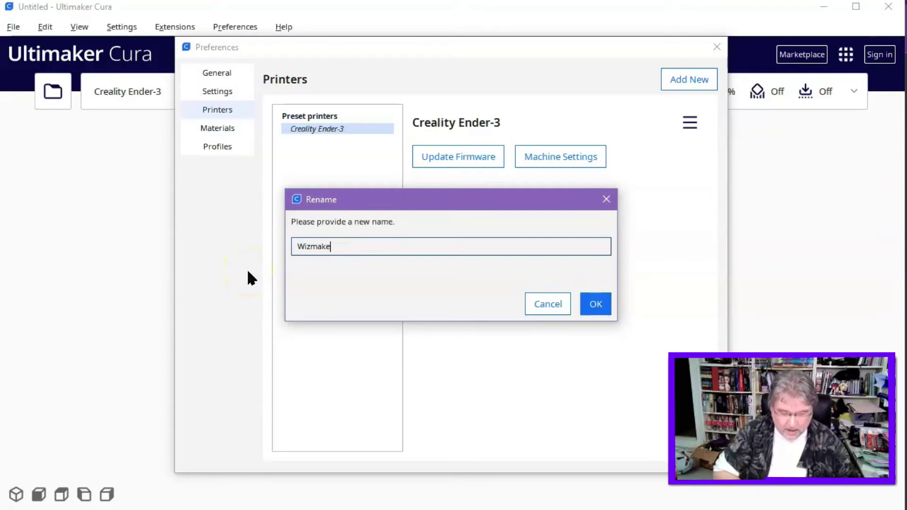
{"action": "type", "text": "r P"}
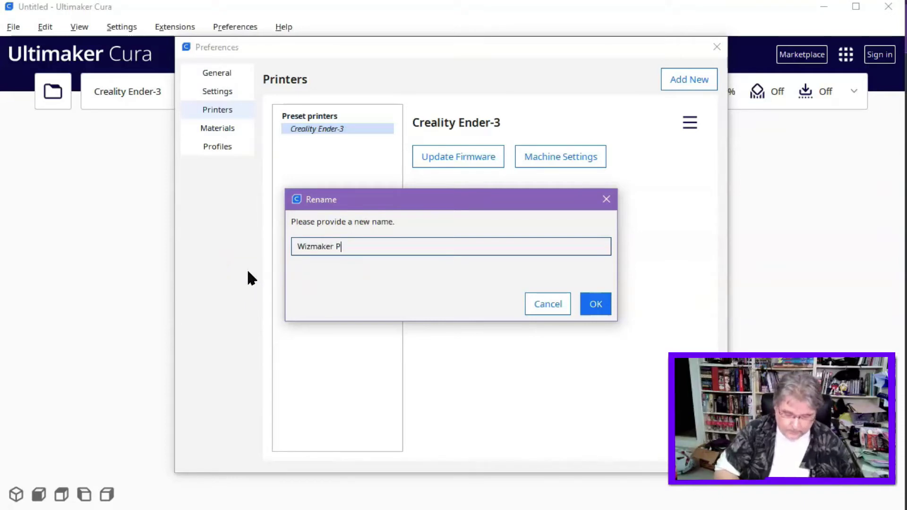
{"action": "type", "text": "1"}
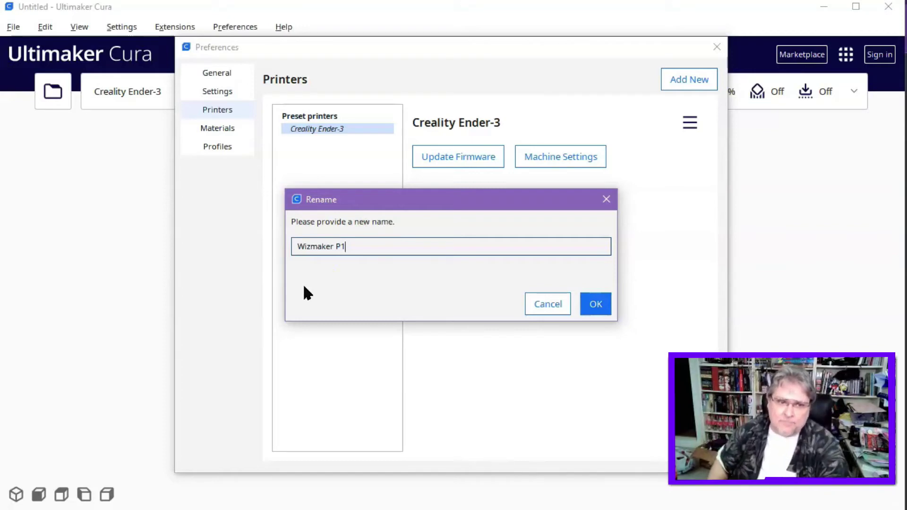
{"action": "left_click", "coordinate": [595, 305]}
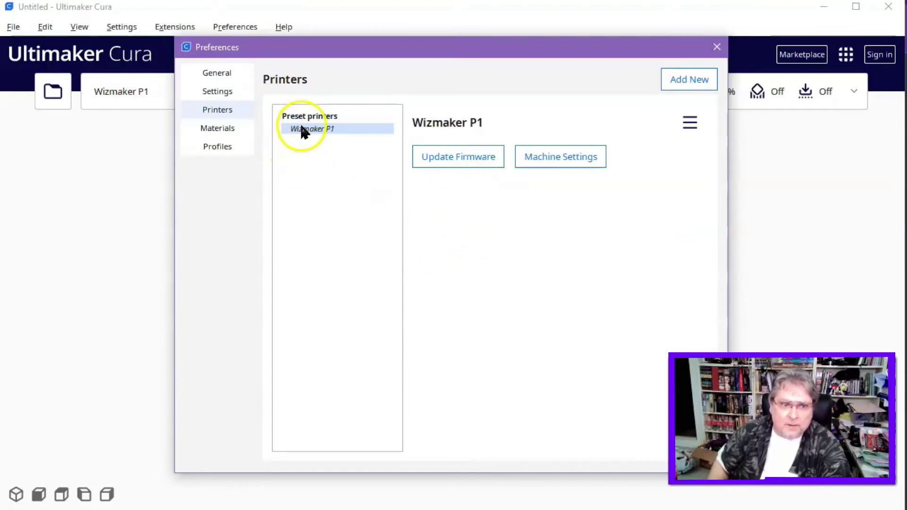
Review the Standard Quality profile and its available actions in the preferences, and close the preferences.
{"action": "left_click", "coordinate": [211, 146]}
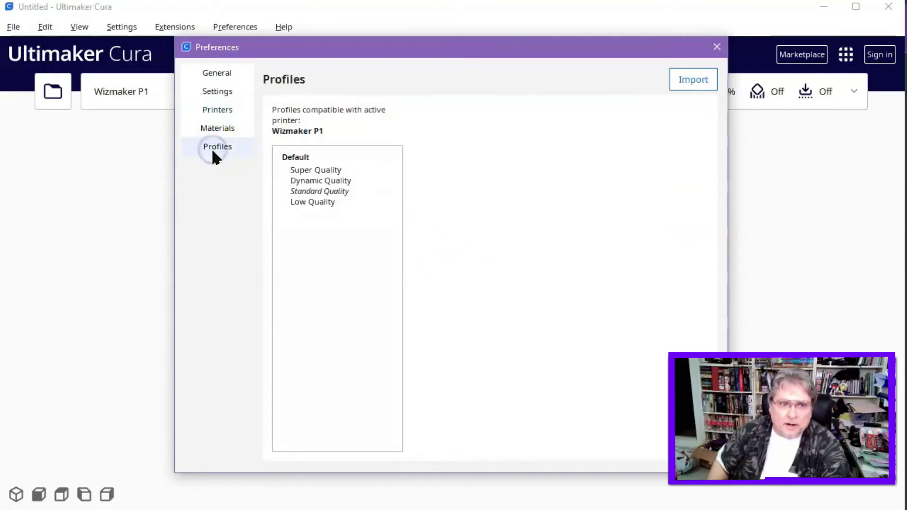
{"action": "left_click", "coordinate": [323, 193]}
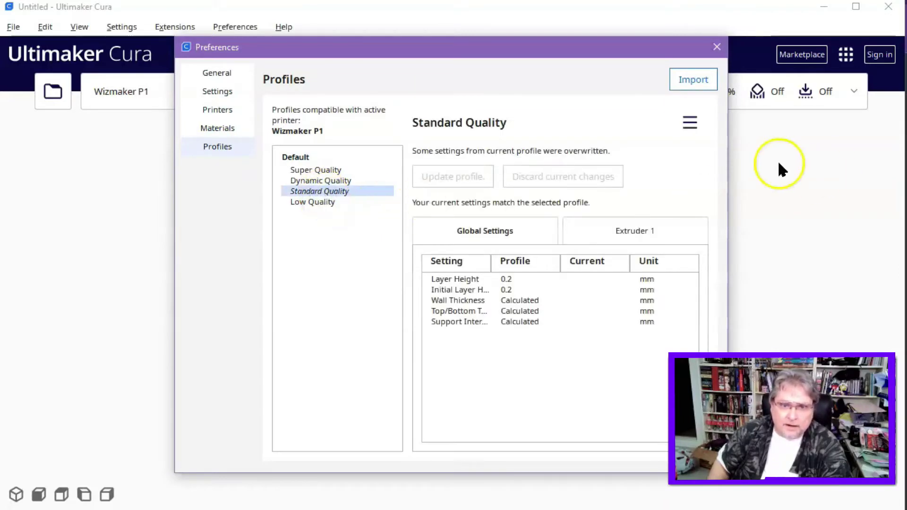
{"action": "left_click", "coordinate": [695, 127]}
{"action": "left_click", "coordinate": [568, 122]}
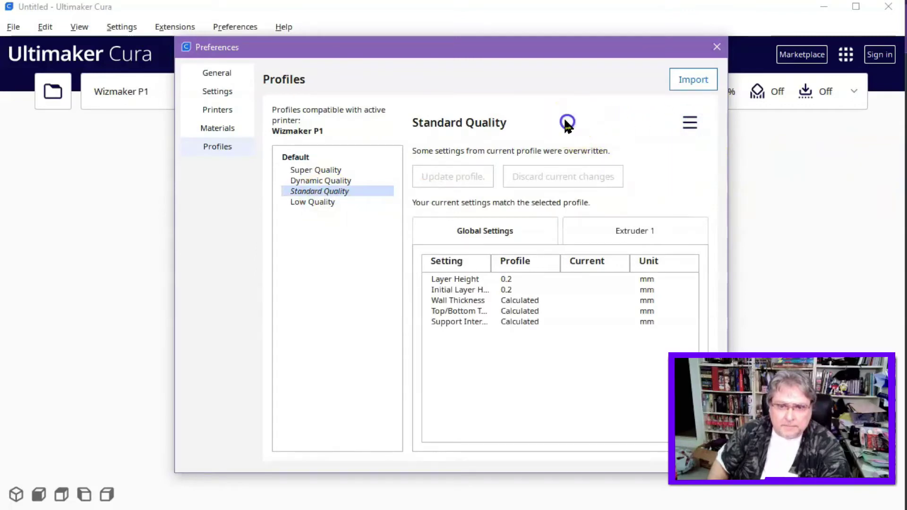
{"action": "left_click", "coordinate": [713, 54]}
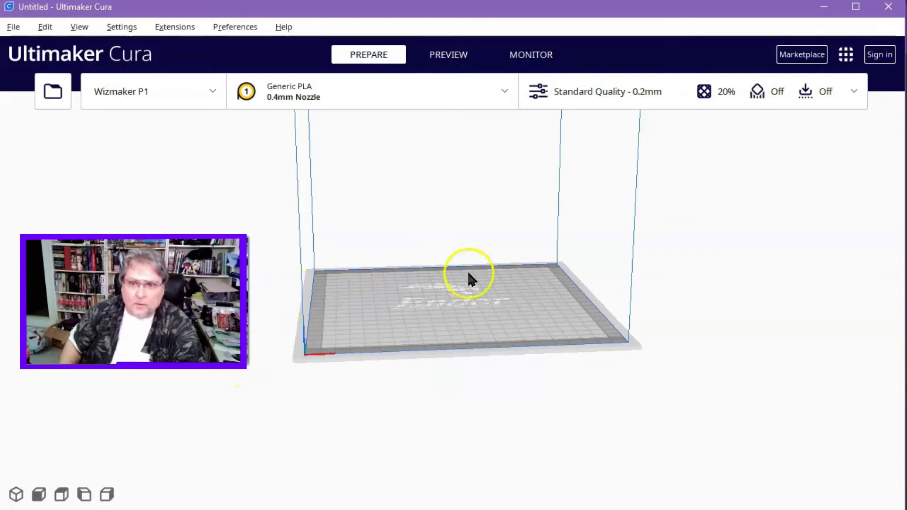
Open the print settings and switch them from the recommended to the custom view.
{"action": "left_click", "coordinate": [853, 91]}
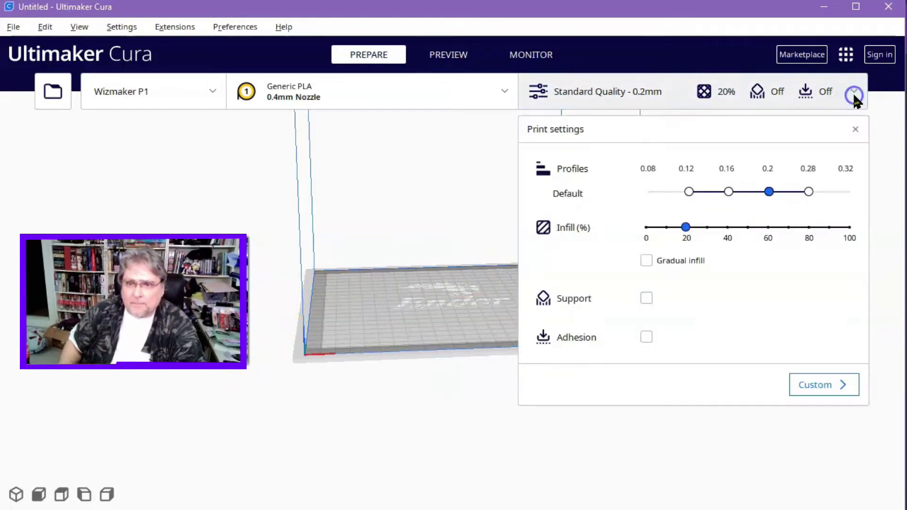
{"action": "left_click", "coordinate": [565, 173]}
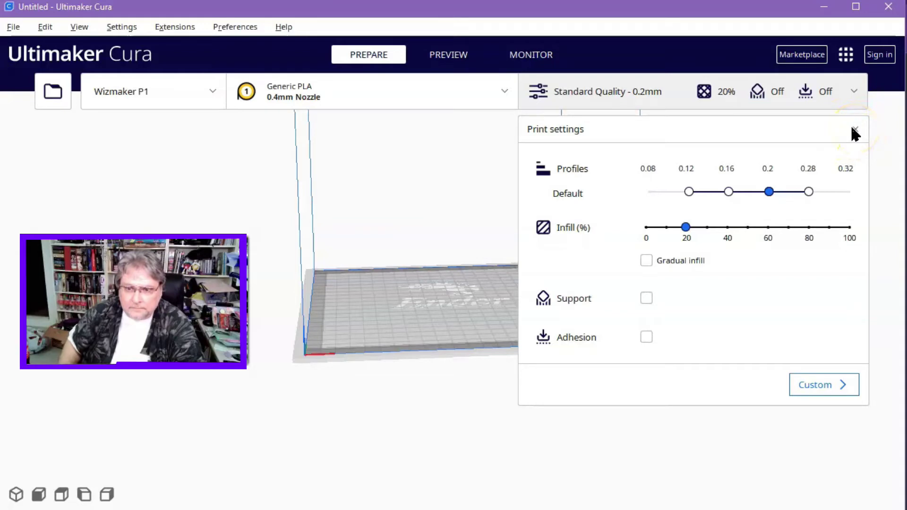
{"action": "left_click", "coordinate": [814, 385]}
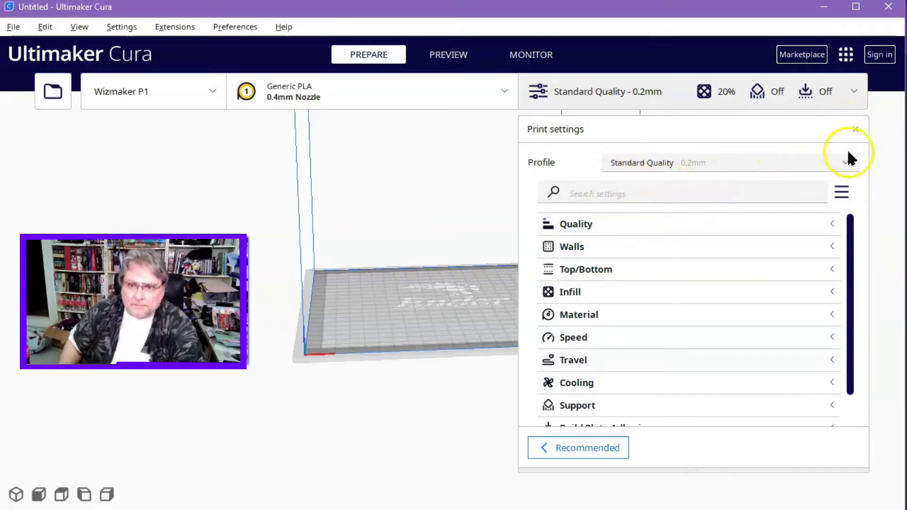
{"action": "left_click", "coordinate": [853, 93]}
{"action": "left_click", "coordinate": [852, 92]}
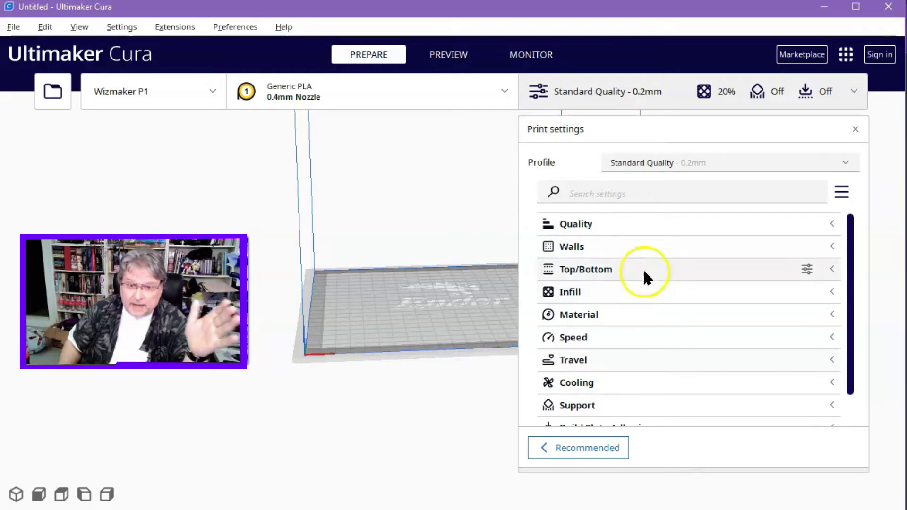
Examine the Quality, Walls and Infill categories of the custom print settings, collapsing each one after viewing.
{"action": "left_click", "coordinate": [590, 228]}
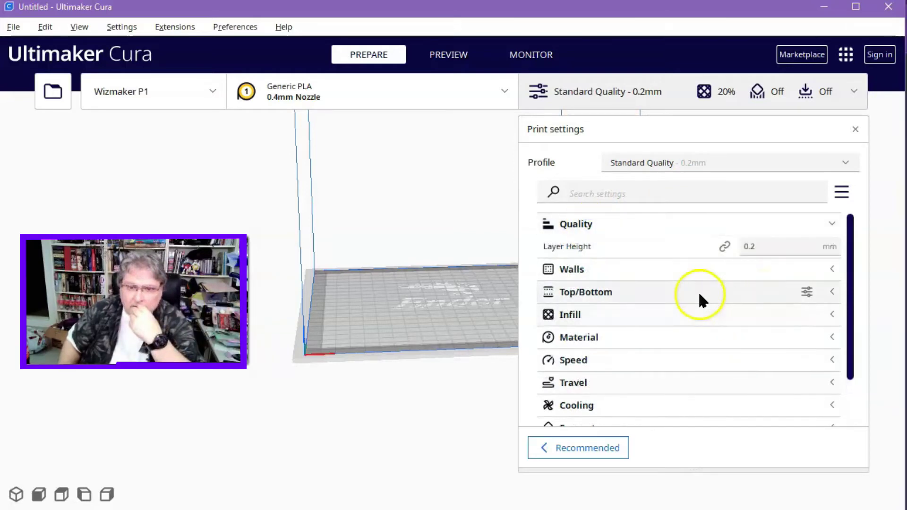
{"action": "left_click", "coordinate": [833, 225]}
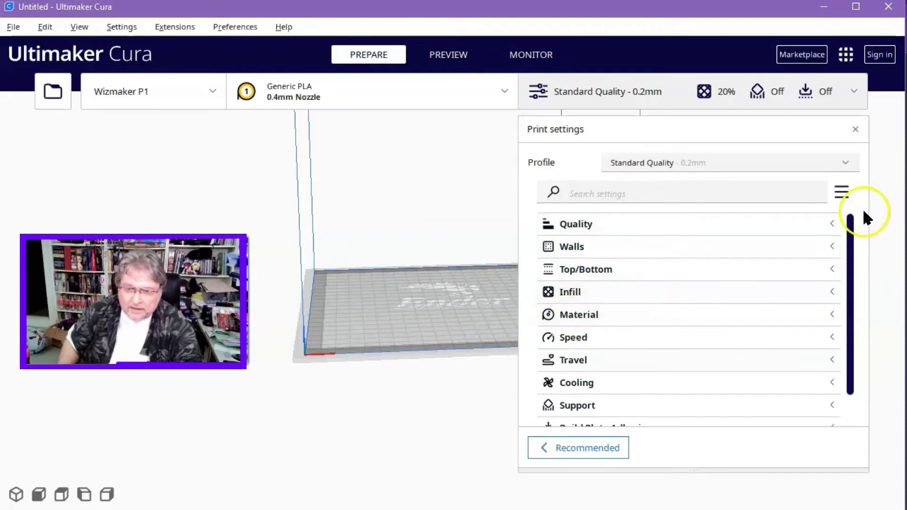
{"action": "left_click", "coordinate": [830, 222]}
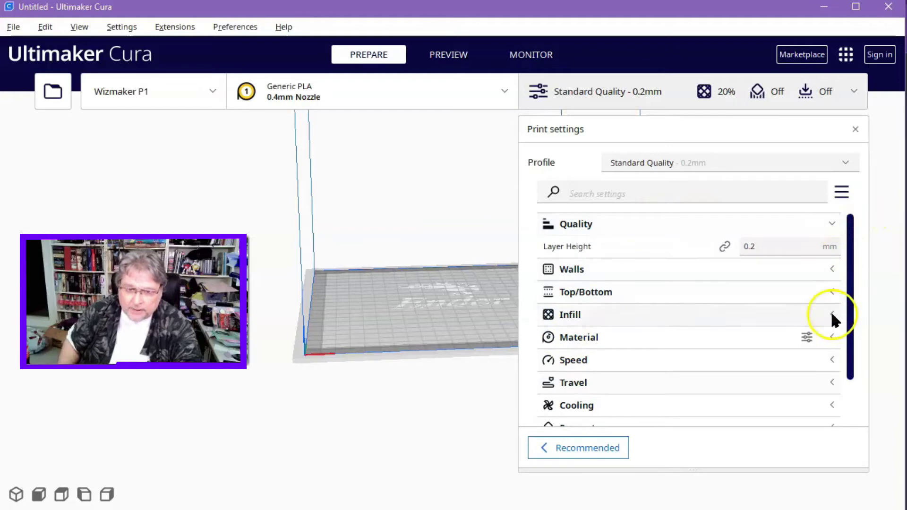
{"action": "left_click", "coordinate": [832, 223]}
{"action": "left_click", "coordinate": [833, 245]}
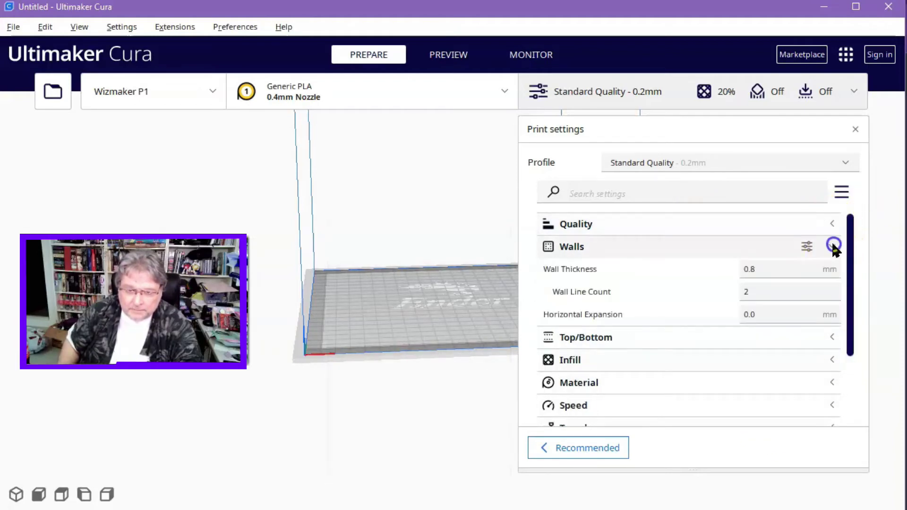
{"action": "left_click", "coordinate": [832, 247]}
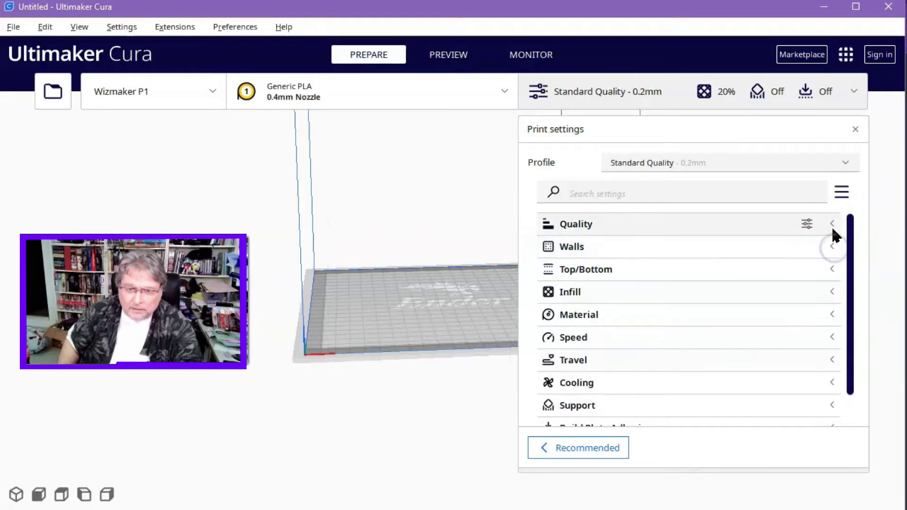
{"action": "left_click", "coordinate": [833, 291]}
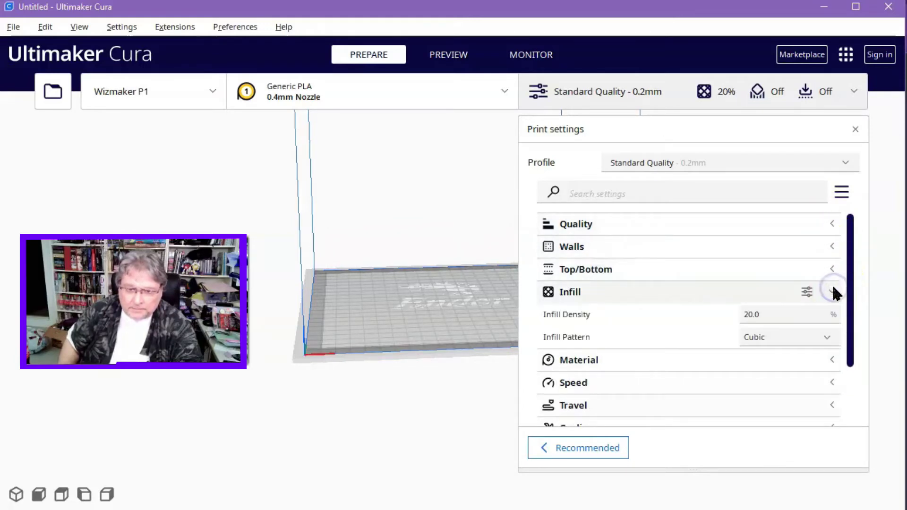
{"action": "left_click", "coordinate": [833, 291]}
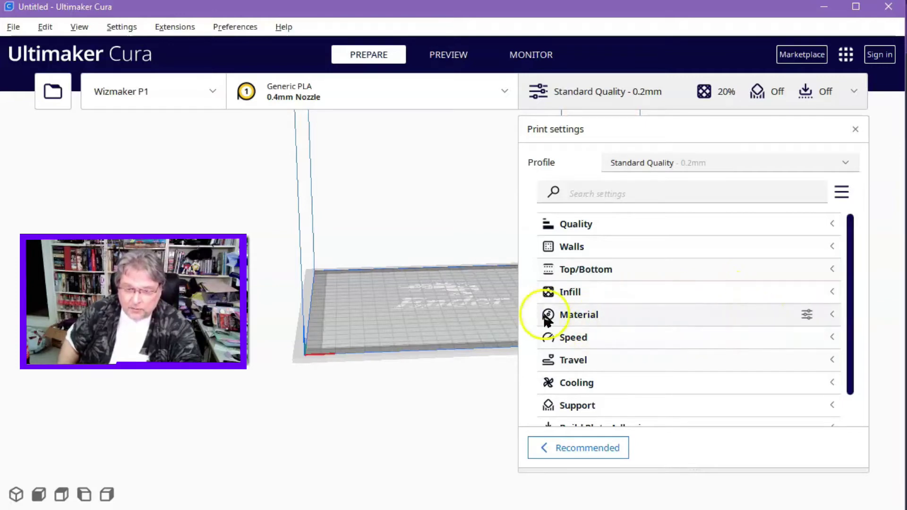
Set the printing temperature to 208 °C in the Material settings.
{"action": "left_click", "coordinate": [831, 313]}
{"action": "left_click_drag", "start_coordinate": [851, 287], "coordinate": [853, 359]}
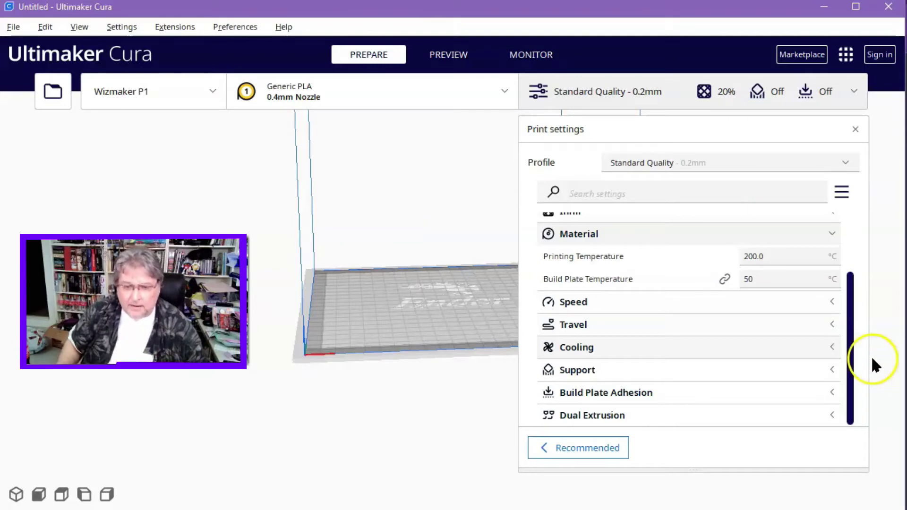
{"action": "mouse_move", "coordinate": [752, 258]}
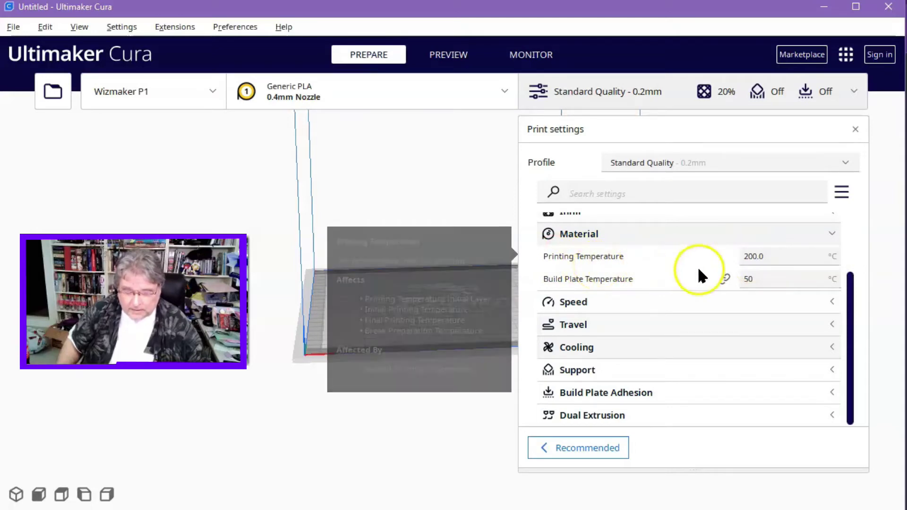
{"action": "left_click", "coordinate": [755, 258]}
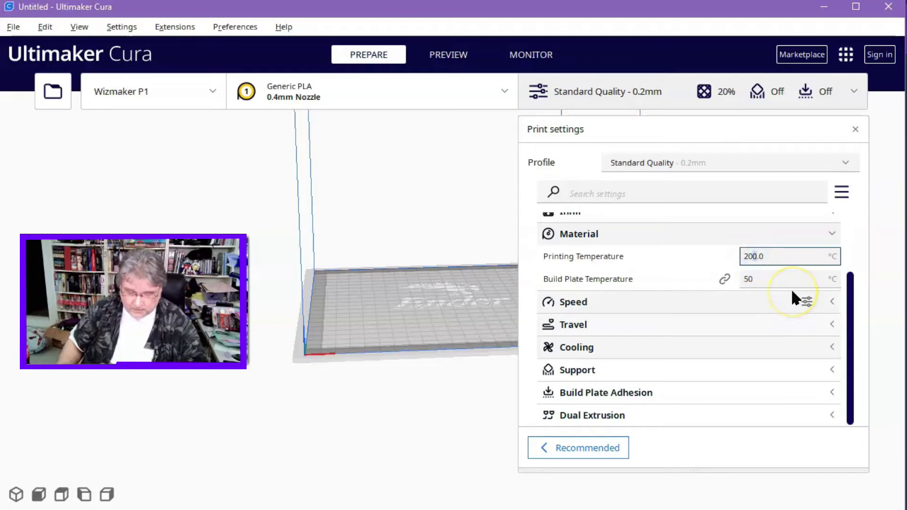
{"action": "key", "text": "BackSpace"}
{"action": "type", "text": "8"}
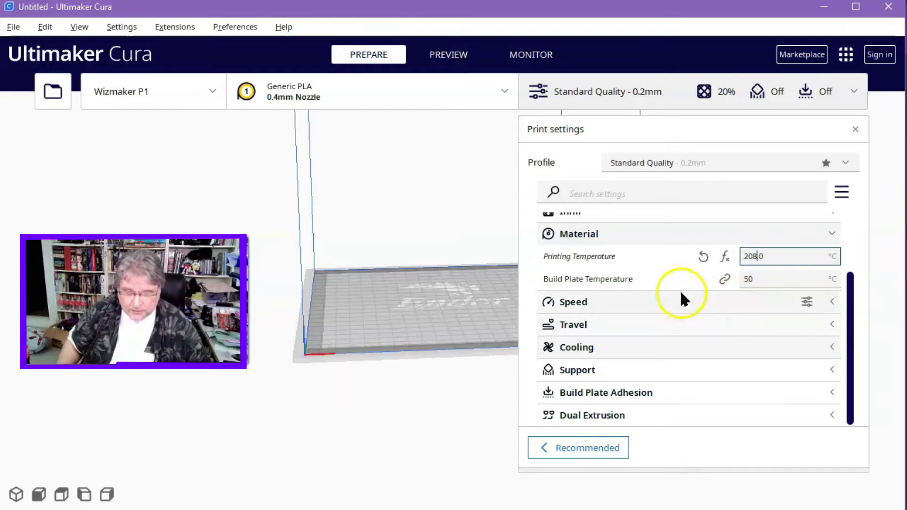
Set the build plate temperature to 58 °C in the Material settings.
{"action": "left_click", "coordinate": [752, 278]}
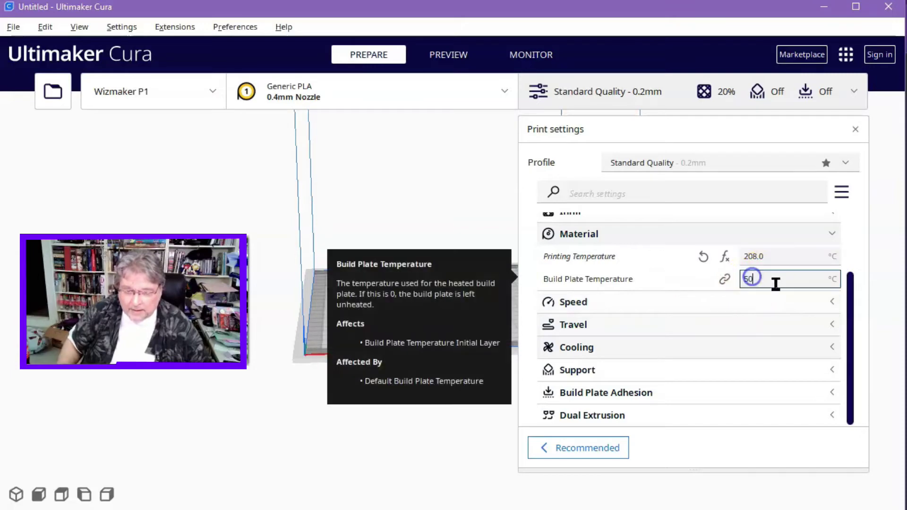
{"action": "key", "text": "BackSpace"}
{"action": "type", "text": "8"}
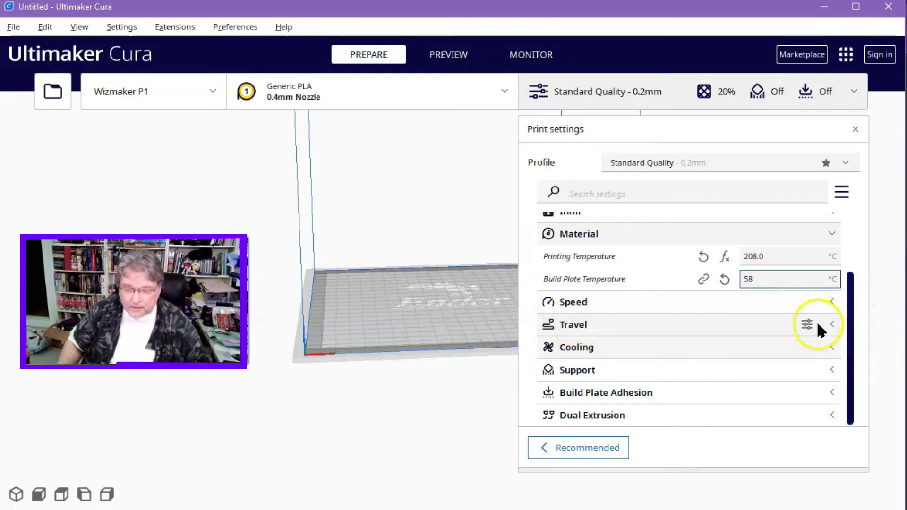
Expand the Travel settings and examine the retraction and Z hop options.
{"action": "left_click", "coordinate": [832, 325]}
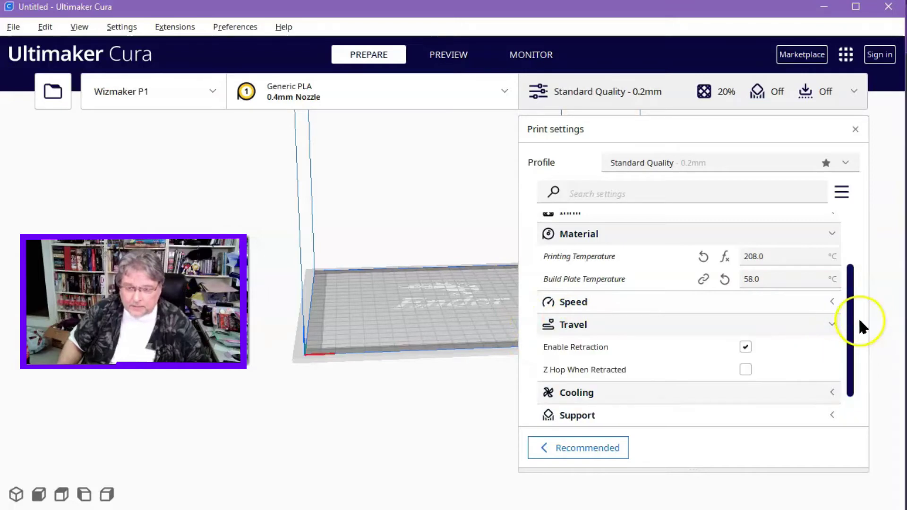
{"action": "scroll", "coordinate": [850, 321], "scroll_direction": "down", "scroll_amount": 1}
{"action": "left_click_drag", "start_coordinate": [850, 323], "coordinate": [854, 368]}
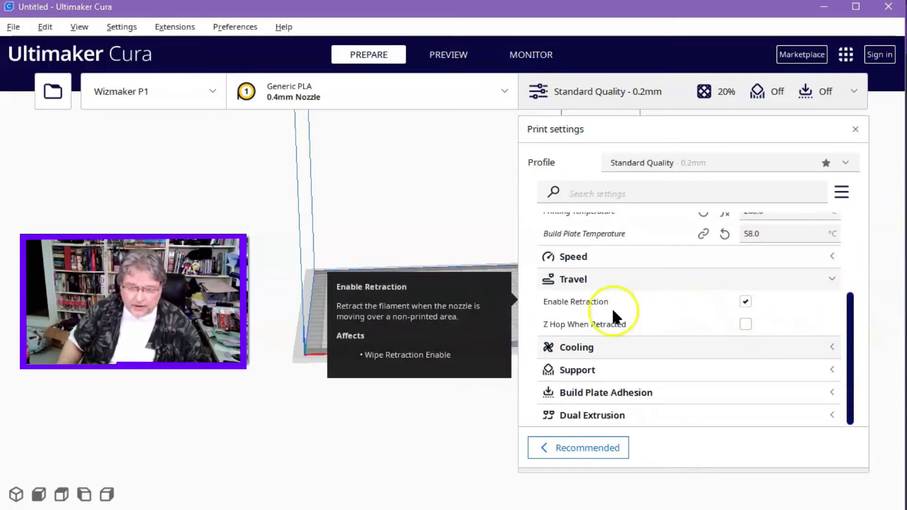
{"action": "left_click", "coordinate": [744, 303]}
{"action": "left_click", "coordinate": [745, 326]}
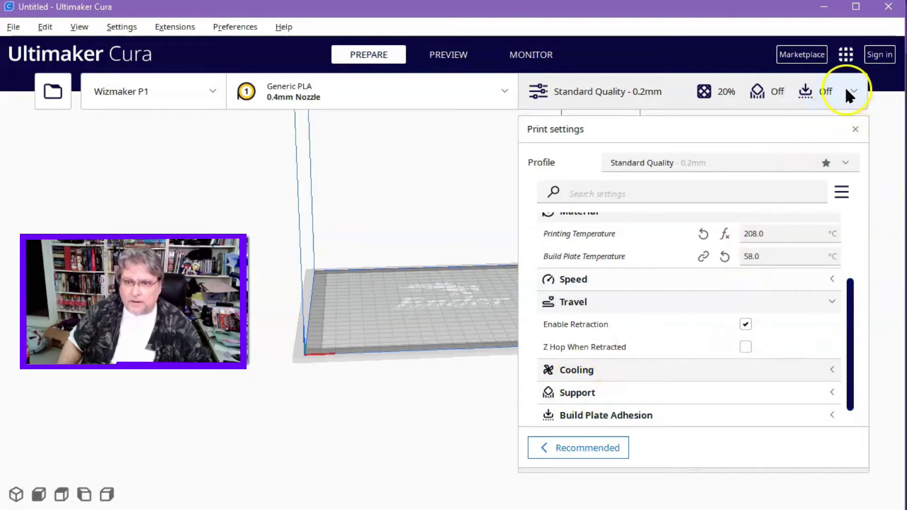
{"action": "left_click", "coordinate": [846, 55]}
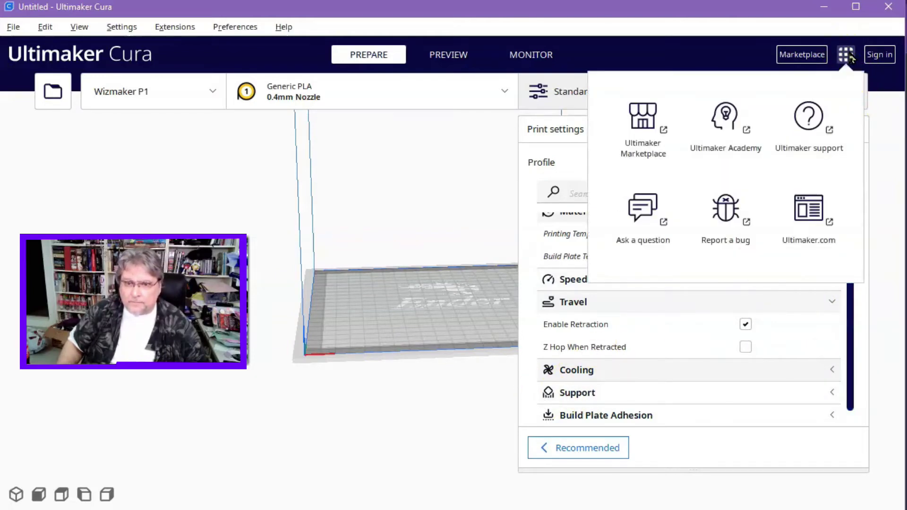
{"action": "left_click", "coordinate": [847, 158]}
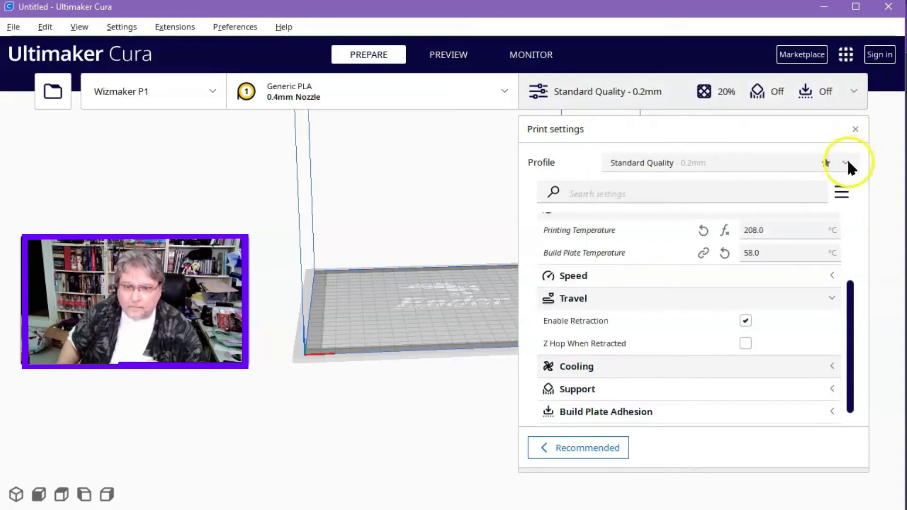
{"action": "left_click", "coordinate": [841, 195]}
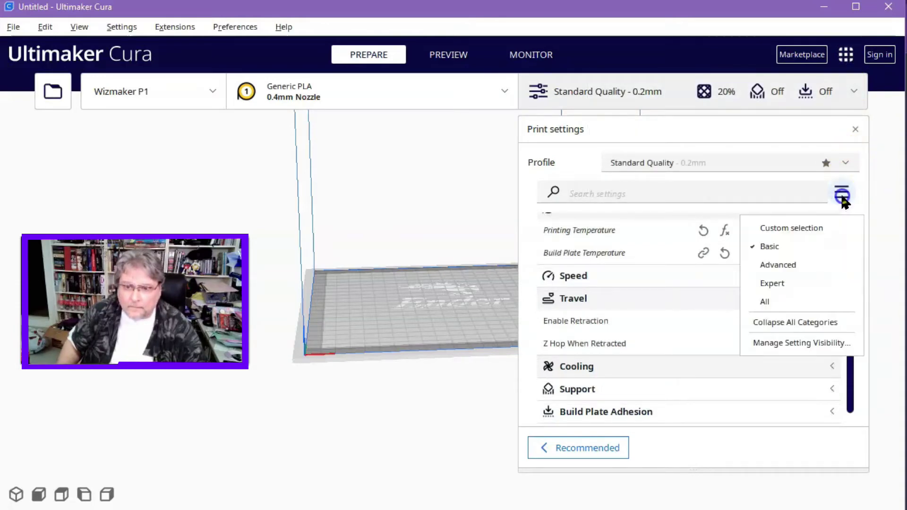
{"action": "left_click", "coordinate": [885, 182]}
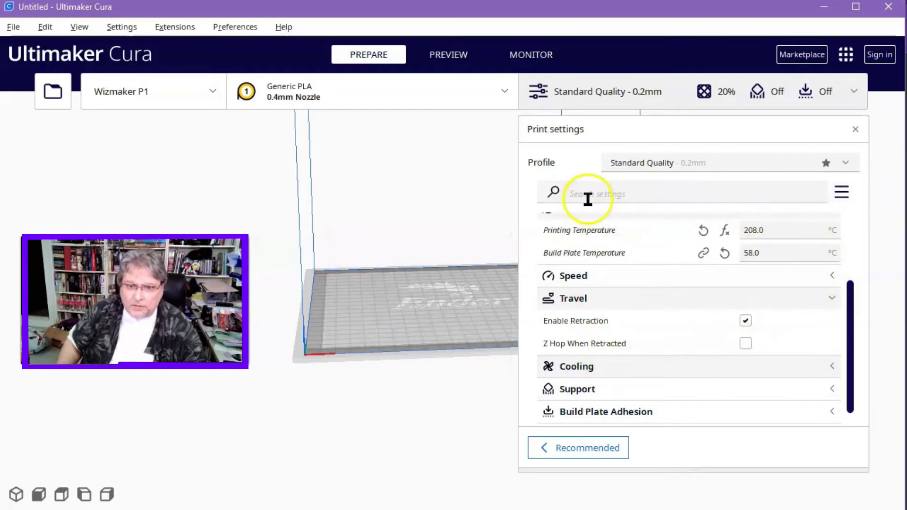
Switch the setting visibility to Advanced and examine the additional temperature settings under Material.
{"action": "left_click", "coordinate": [842, 194]}
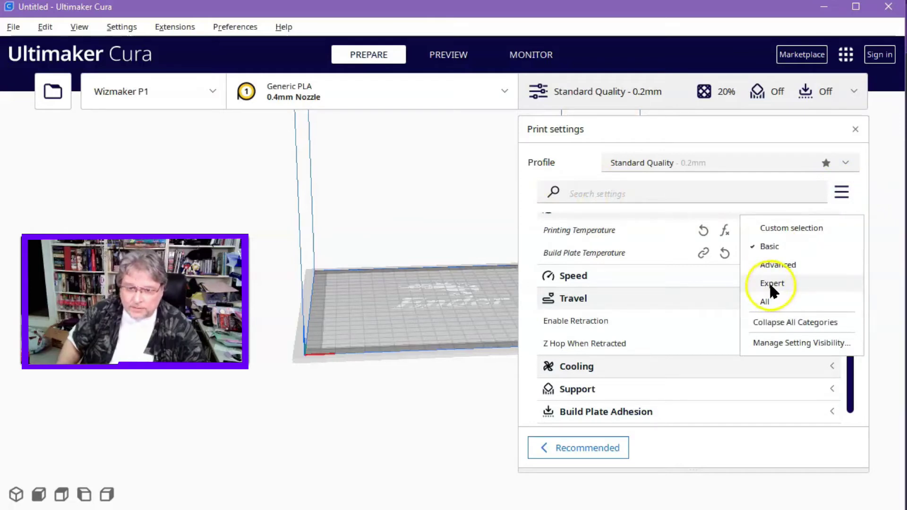
{"action": "left_click", "coordinate": [774, 266]}
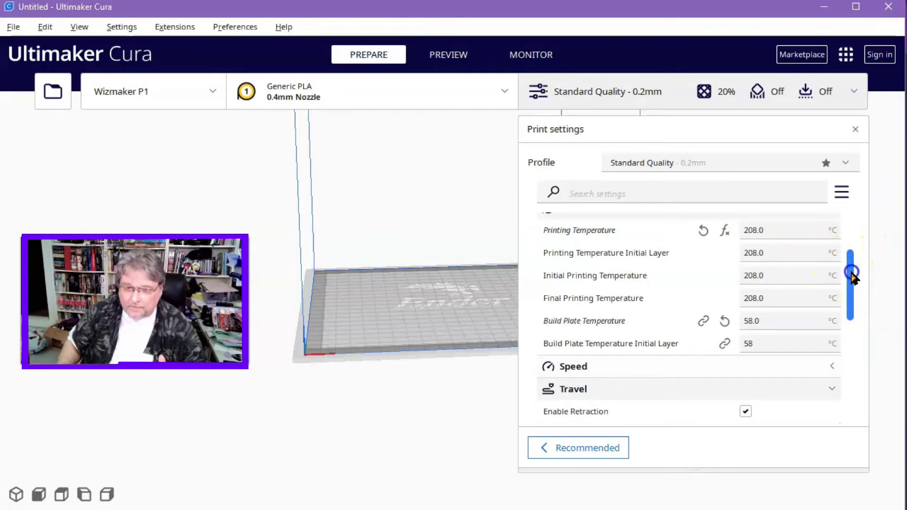
{"action": "left_click_drag", "start_coordinate": [850, 278], "coordinate": [848, 268]}
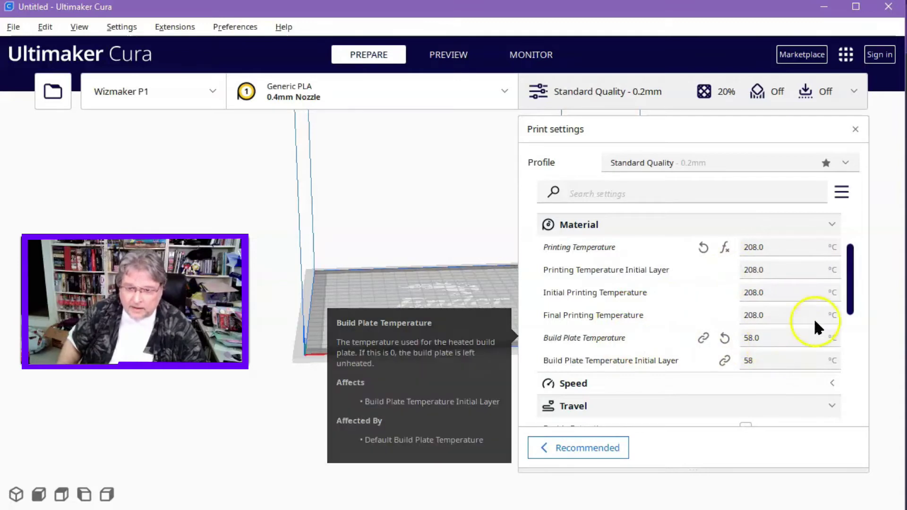
{"action": "mouse_move", "coordinate": [850, 299]}
{"action": "left_mouse_down"}
{"action": "mouse_move", "coordinate": [850, 325]}
{"action": "mouse_move", "coordinate": [851, 312]}
{"action": "left_mouse_up"}
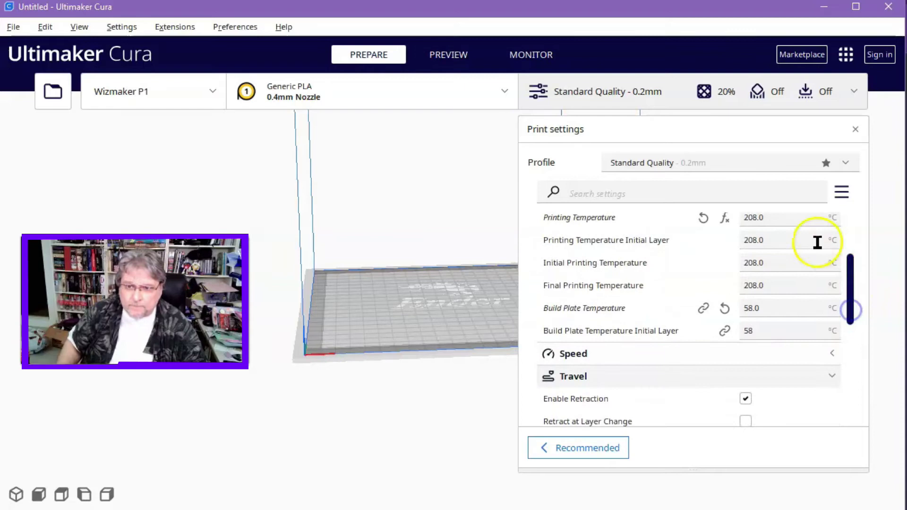
Switch the setting visibility to Expert and toggle Enable Retraction off and back on in the Travel settings.
{"action": "left_click", "coordinate": [842, 193]}
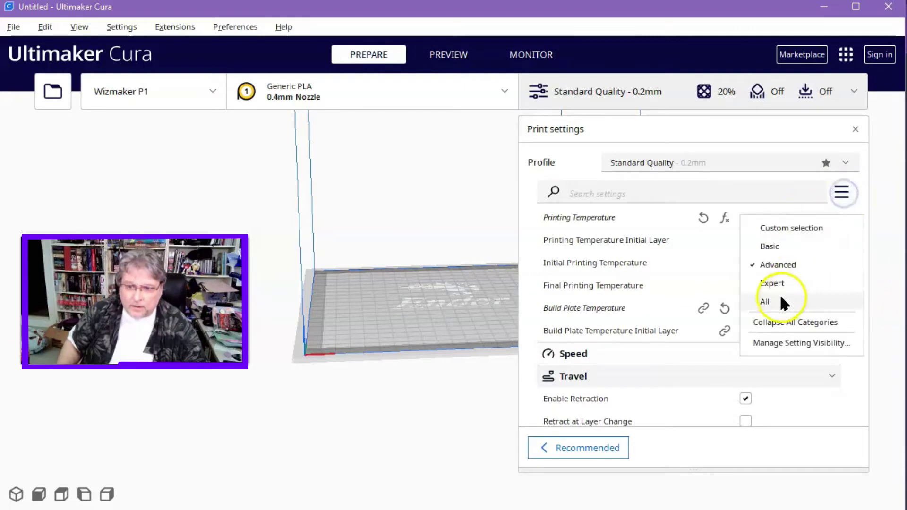
{"action": "left_click", "coordinate": [771, 284]}
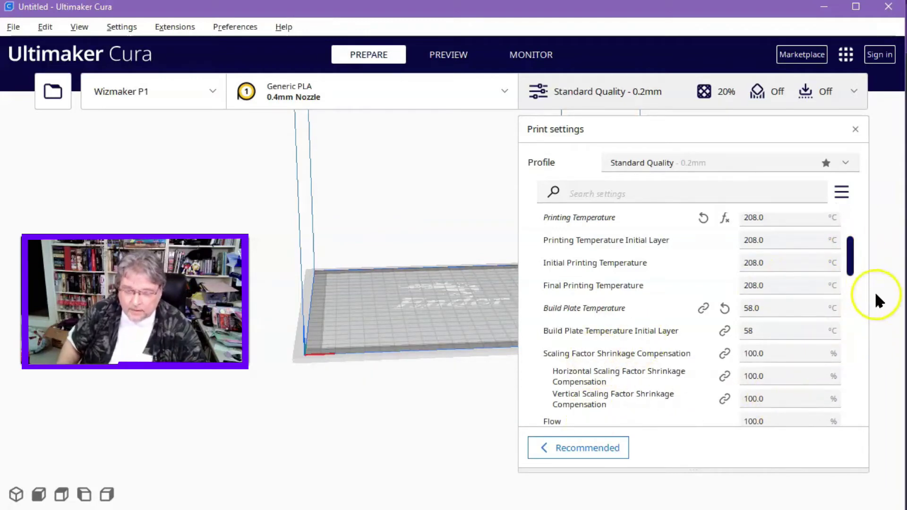
{"action": "left_click_drag", "start_coordinate": [851, 260], "coordinate": [874, 344]}
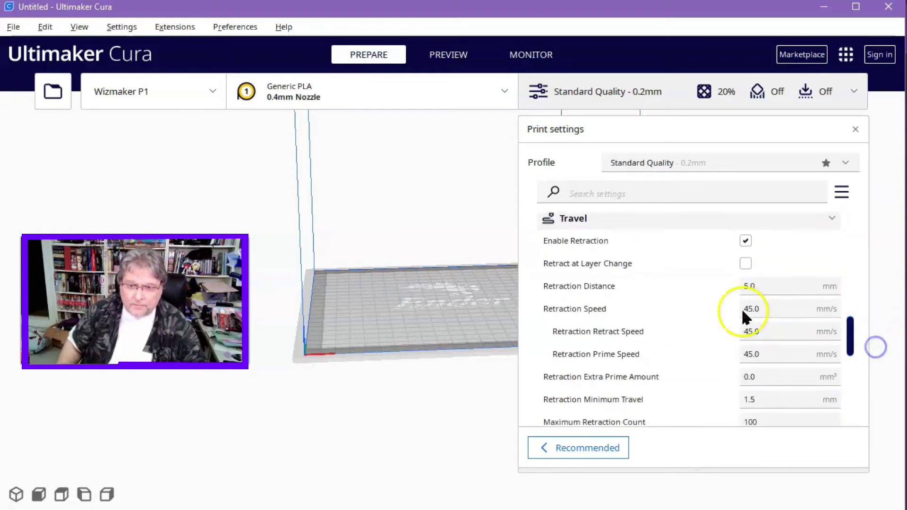
{"action": "left_click", "coordinate": [745, 241]}
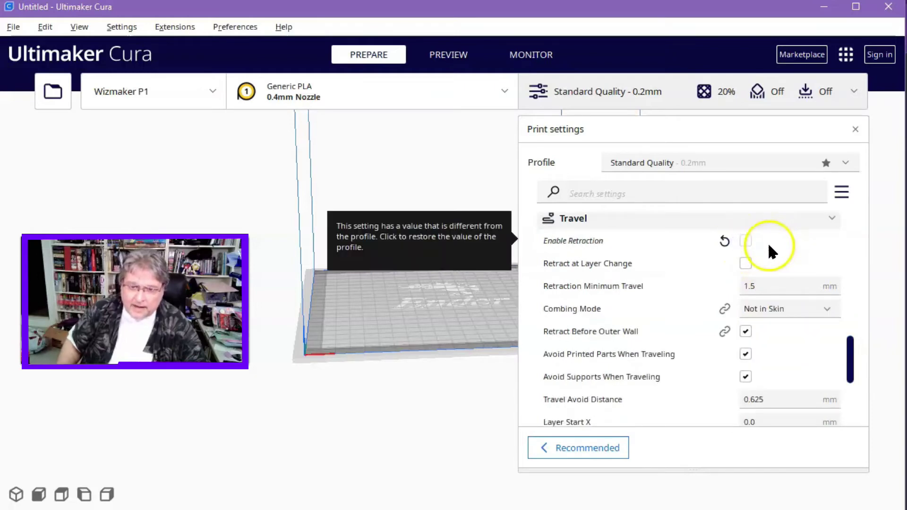
{"action": "left_click", "coordinate": [745, 241]}
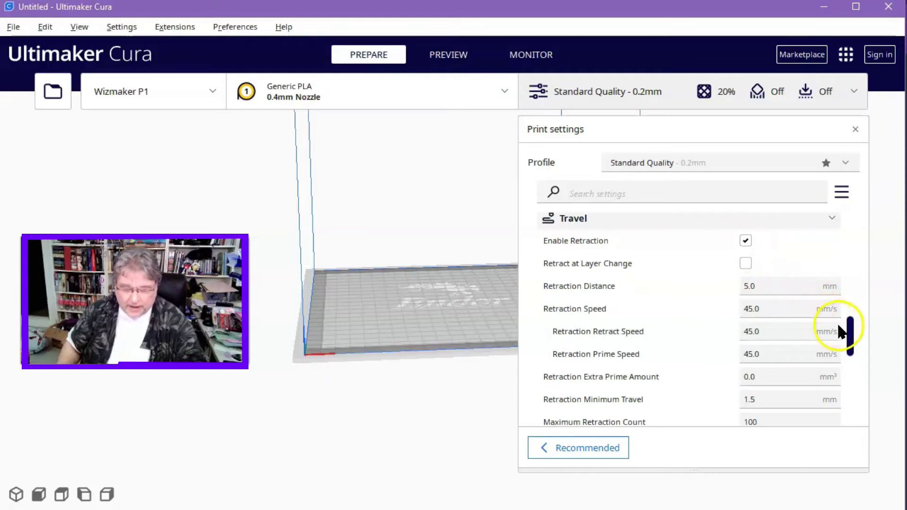
Set the Retraction Distance to 1.0 mm in the Travel settings.
{"action": "mouse_move", "coordinate": [807, 348]}
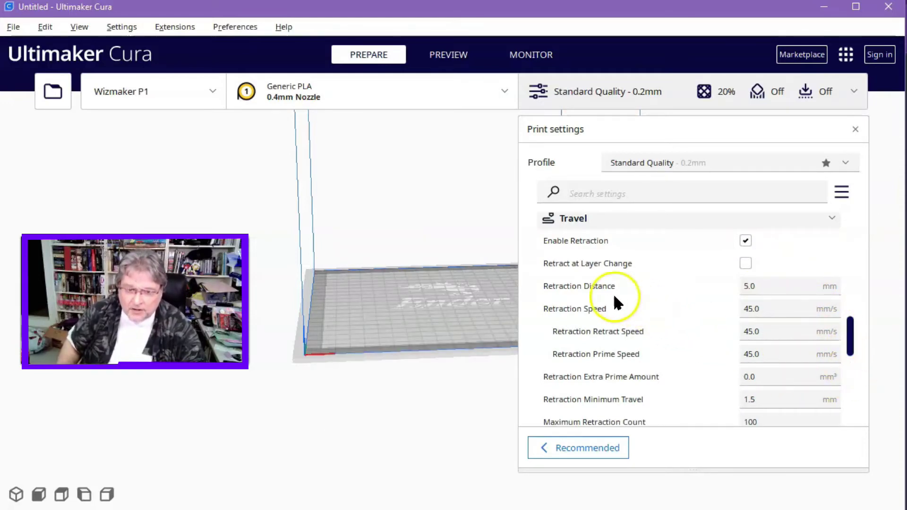
{"action": "mouse_move", "coordinate": [701, 288]}
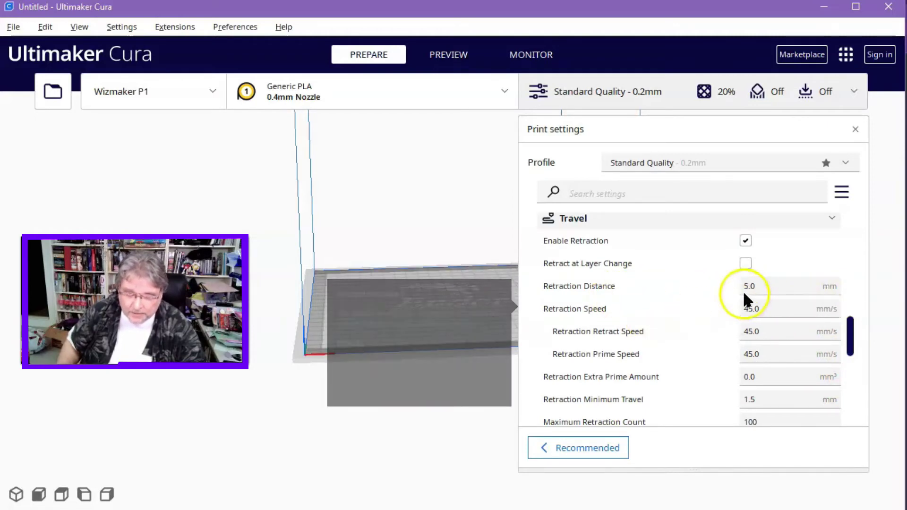
{"action": "left_click_drag", "start_coordinate": [746, 287], "coordinate": [704, 288]}
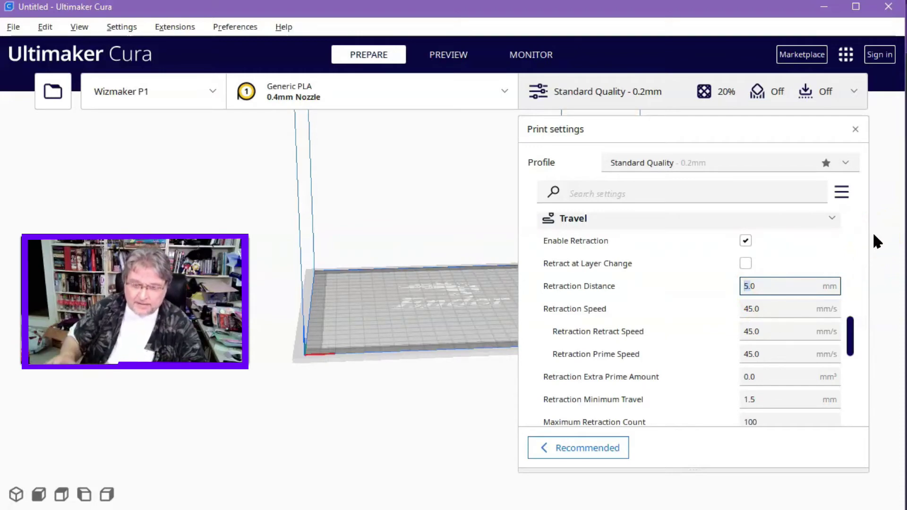
{"action": "type", "text": "10"}
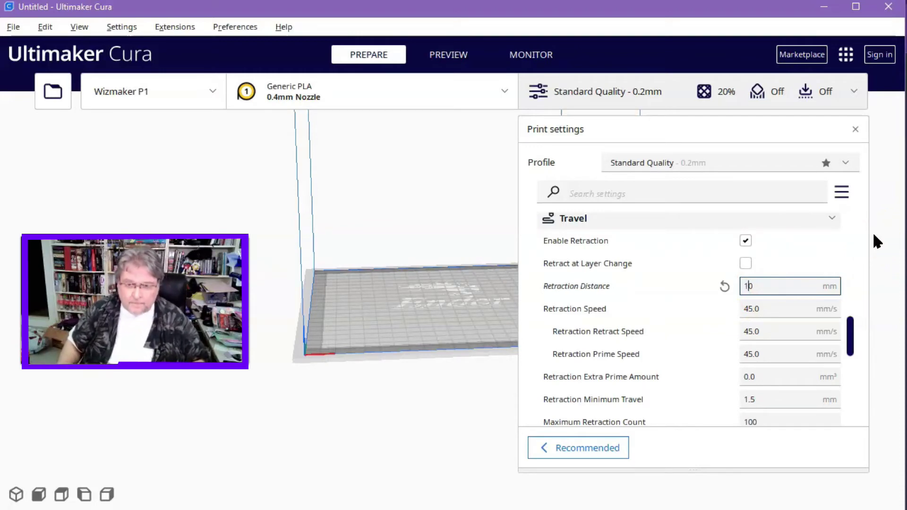
{"action": "left_click", "coordinate": [881, 239]}
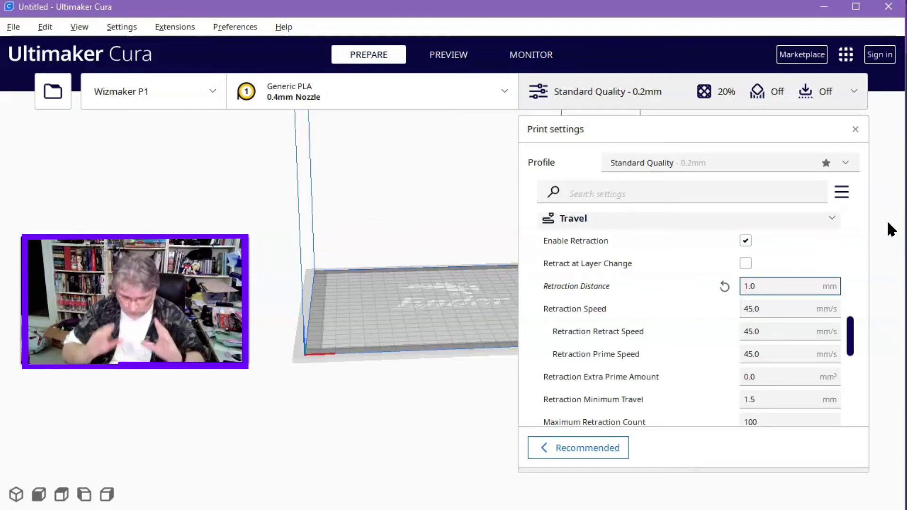
{"action": "left_click", "coordinate": [890, 222]}
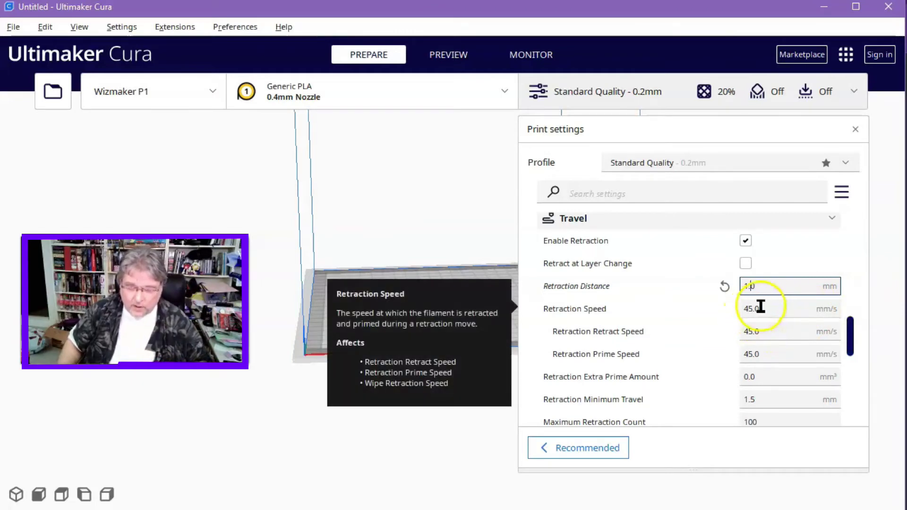
{"action": "left_click", "coordinate": [880, 287]}
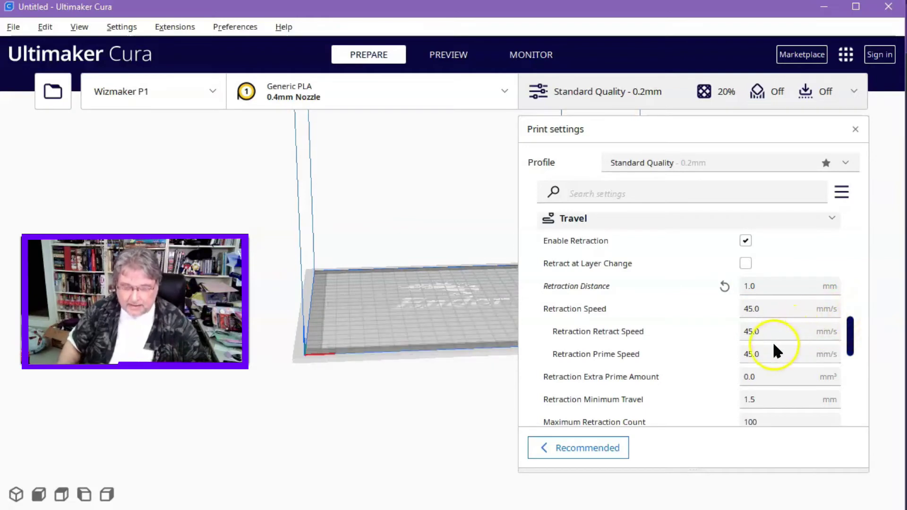
Set the Retraction Speed to 25 mm/s in the Travel settings.
{"action": "left_click", "coordinate": [746, 309]}
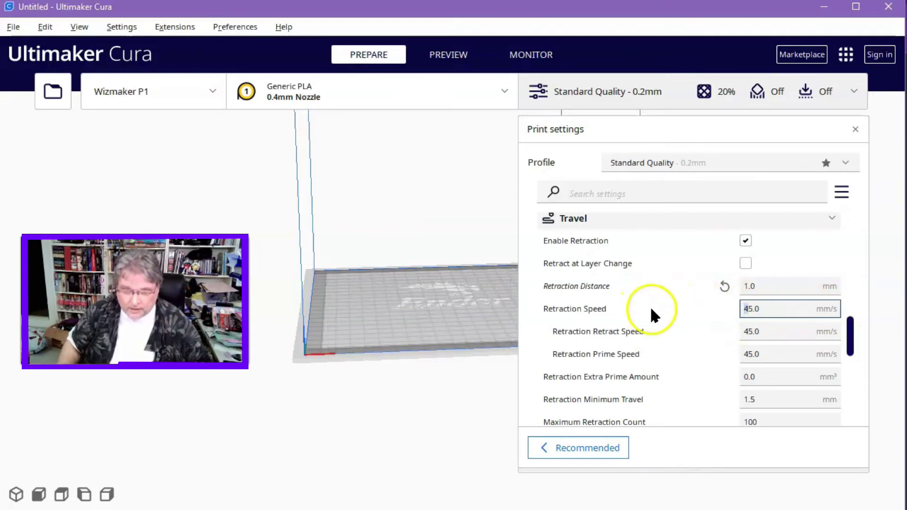
{"action": "key", "text": "Delete"}
{"action": "type", "text": "2"}
{"action": "left_click", "coordinate": [874, 284]}
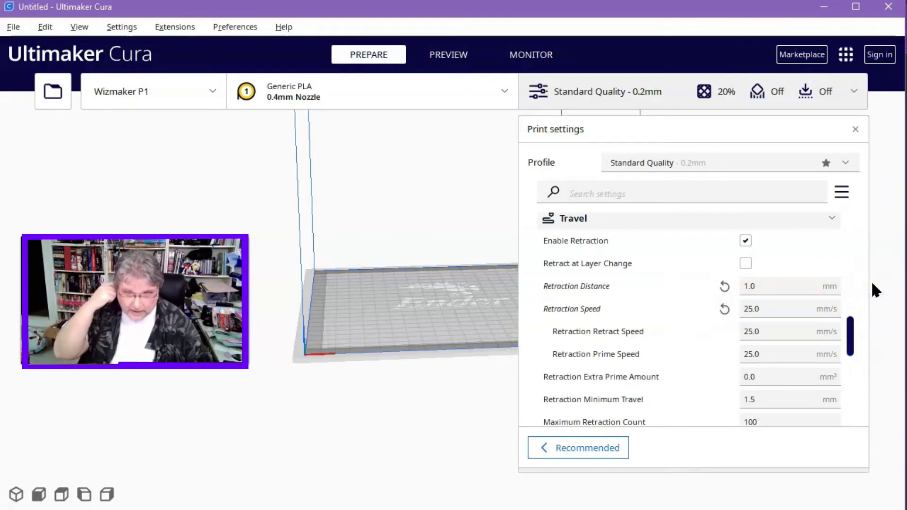
Set the Minimum Extrusion Distance Window to 2.0 mm in the Travel settings.
{"action": "mouse_move", "coordinate": [653, 339]}
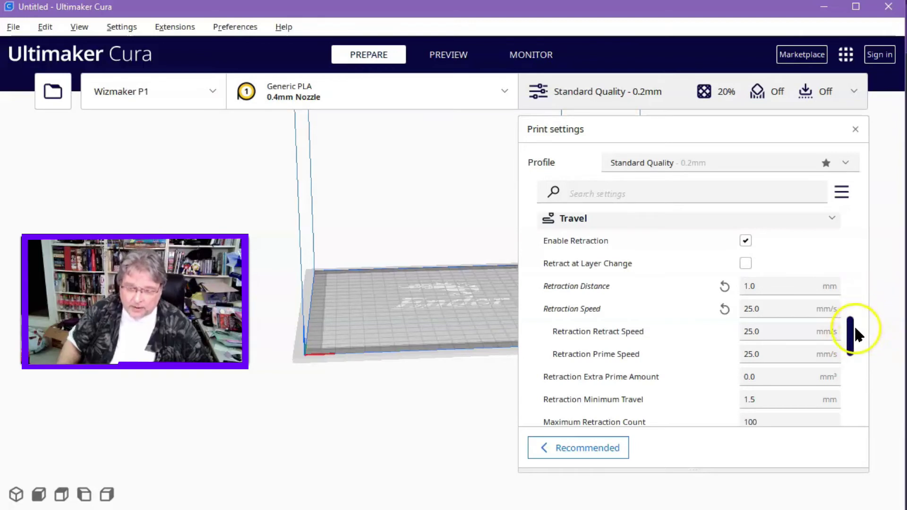
{"action": "left_click_drag", "start_coordinate": [851, 334], "coordinate": [847, 355]}
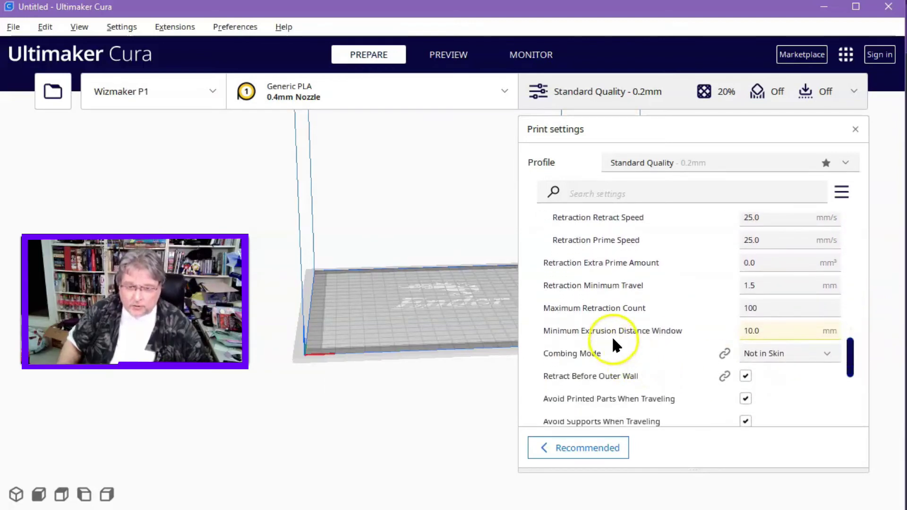
{"action": "mouse_move", "coordinate": [614, 333]}
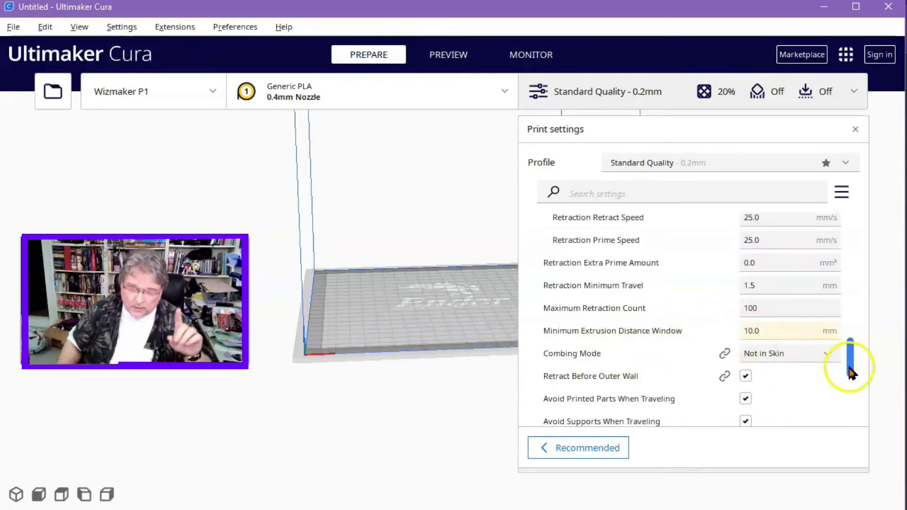
{"action": "mouse_move", "coordinate": [694, 333]}
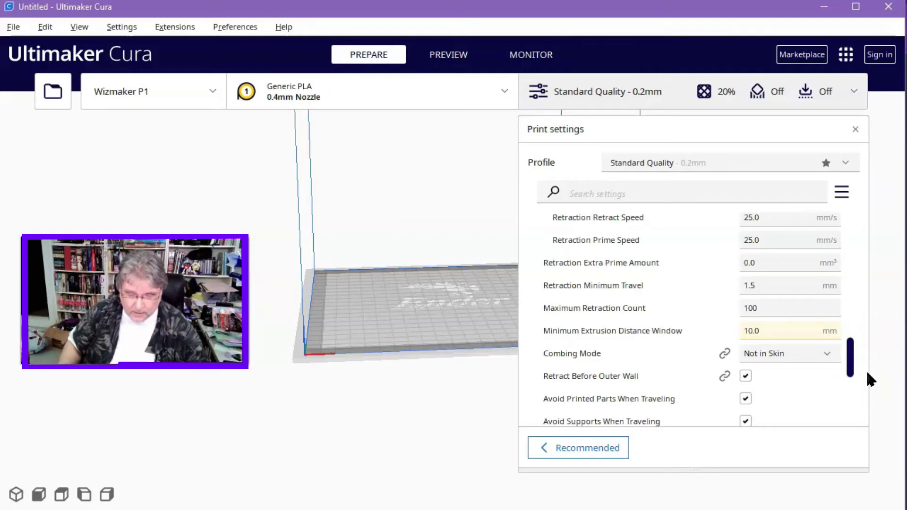
{"action": "mouse_move", "coordinate": [748, 330]}
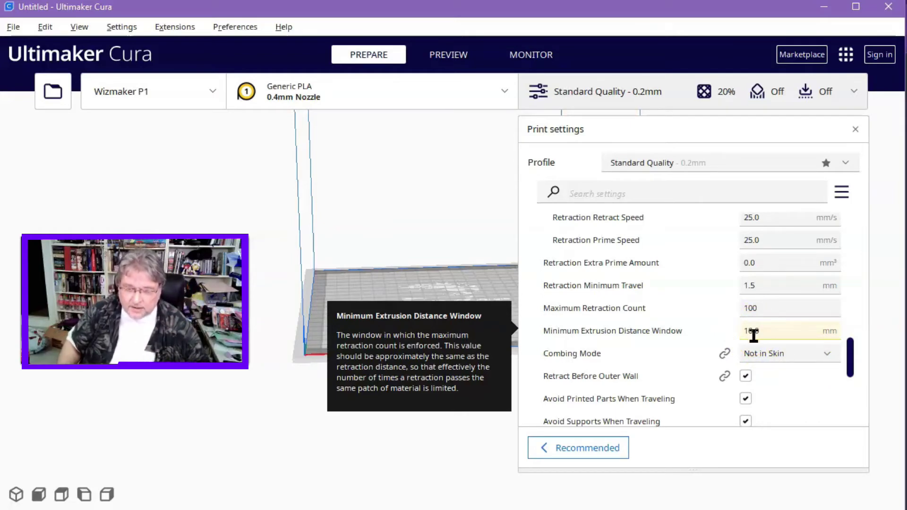
{"action": "left_click", "coordinate": [745, 331]}
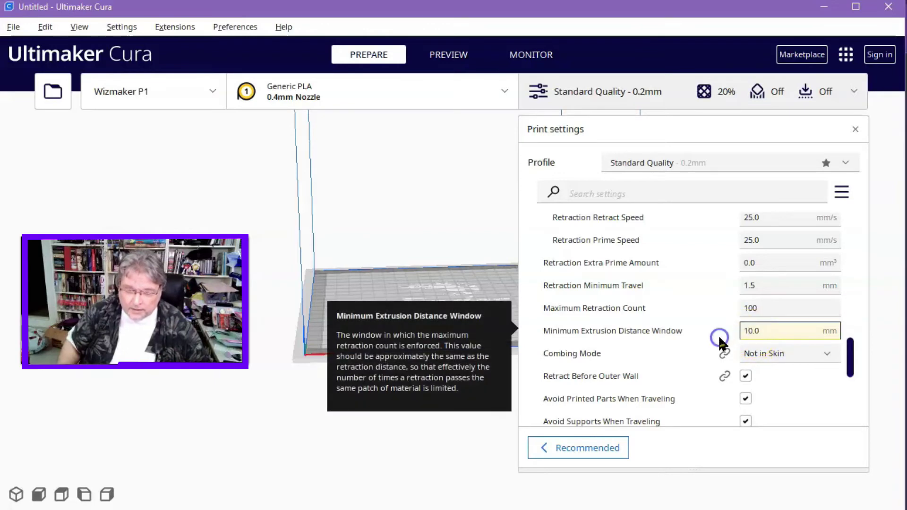
{"action": "key", "text": "Delete"}
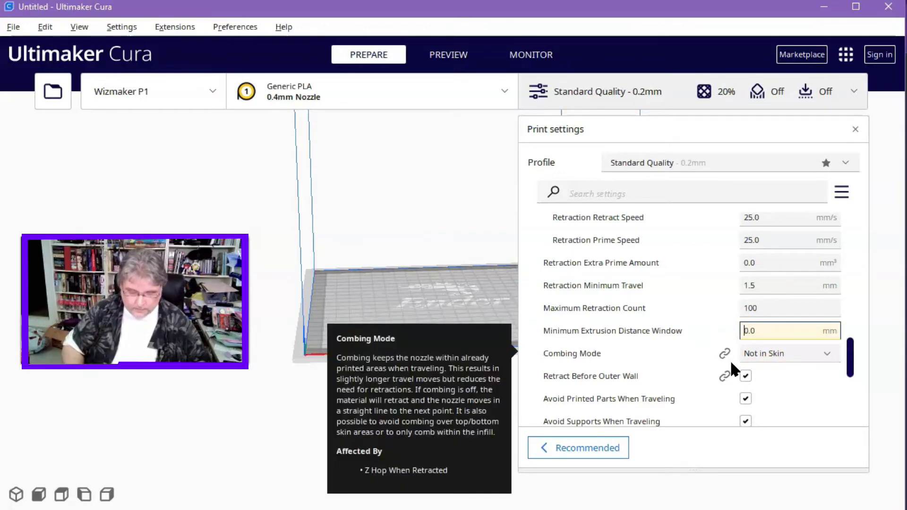
{"action": "type", "text": "2"}
{"action": "left_click", "coordinate": [885, 331]}
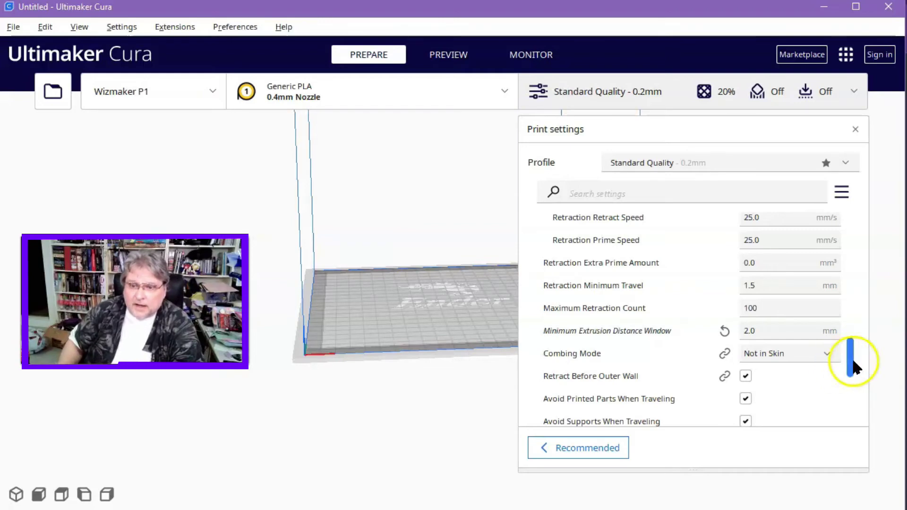
Close the custom print settings to return to the empty build plate.
{"action": "left_click_drag", "start_coordinate": [854, 359], "coordinate": [859, 193]}
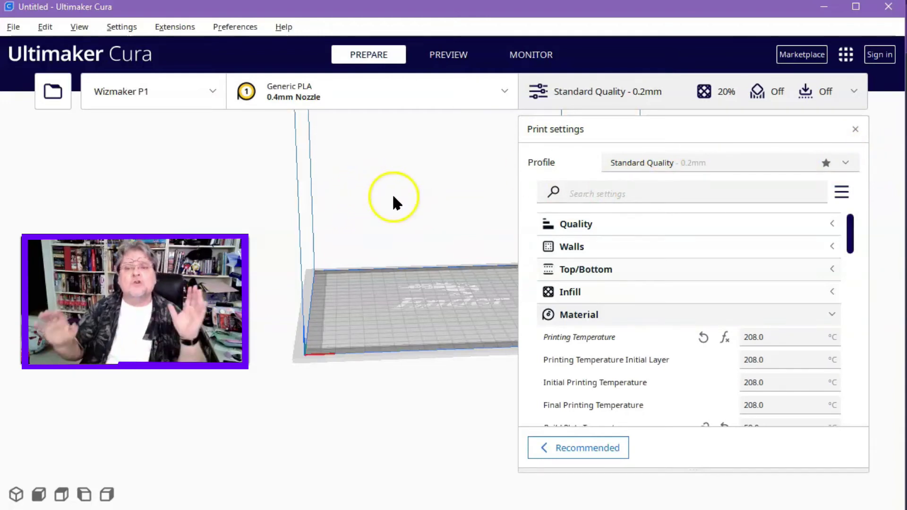
{"action": "left_click", "coordinate": [853, 92]}
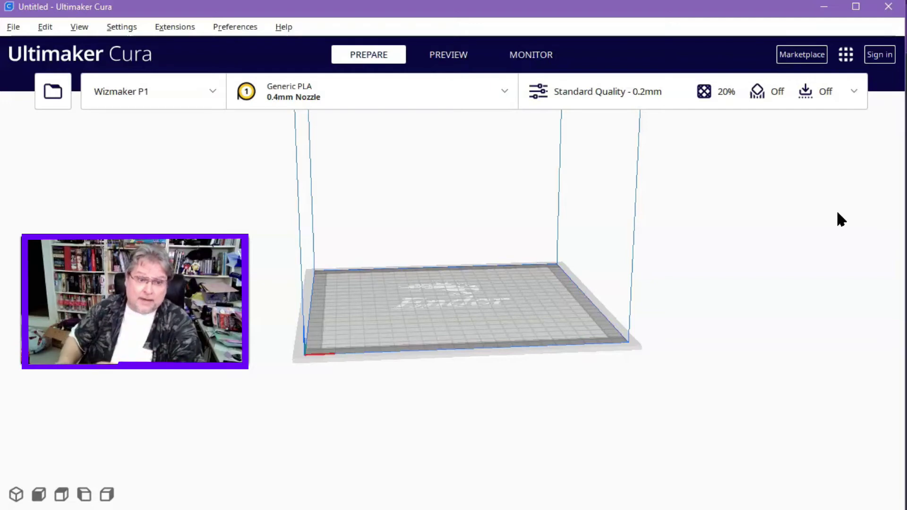
{"action": "left_click", "coordinate": [505, 284]}
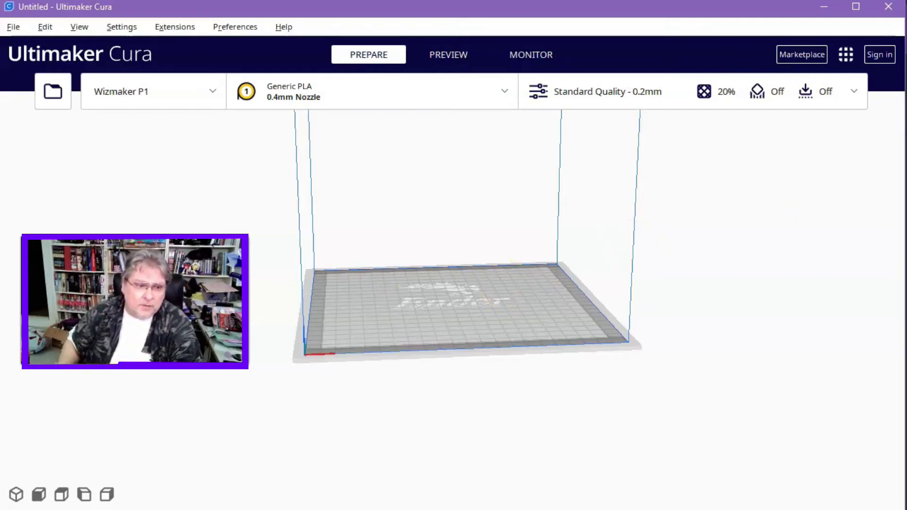
{"action": "left_click", "coordinate": [338, 465]}
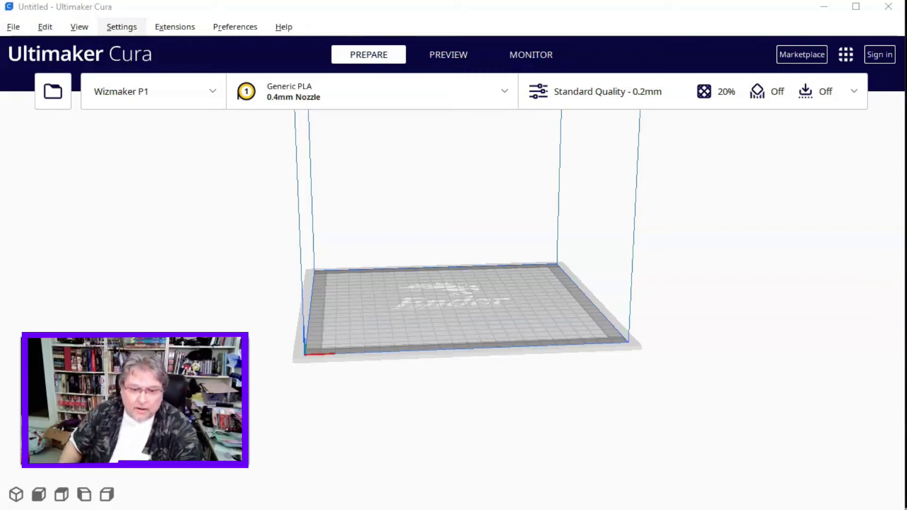
Switch to the Printables website in the browser and browse the RPG Figures models within the Toys & Games category.
{"action": "left_click", "coordinate": [434, 496]}
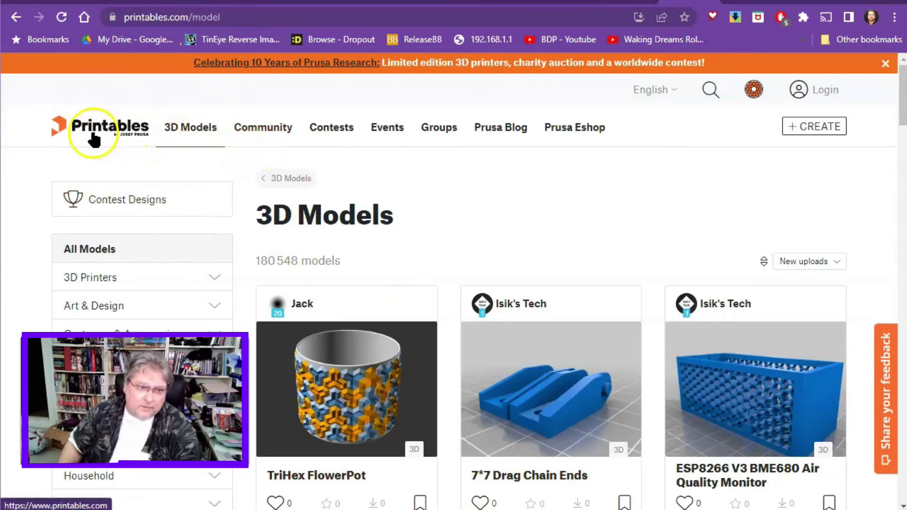
{"action": "left_click", "coordinate": [189, 129]}
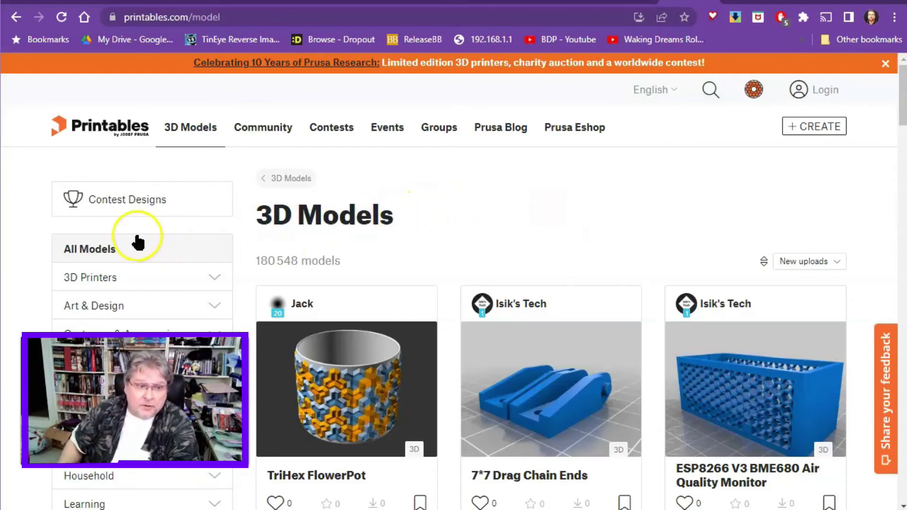
{"action": "left_click_drag", "start_coordinate": [900, 117], "coordinate": [887, 161]}
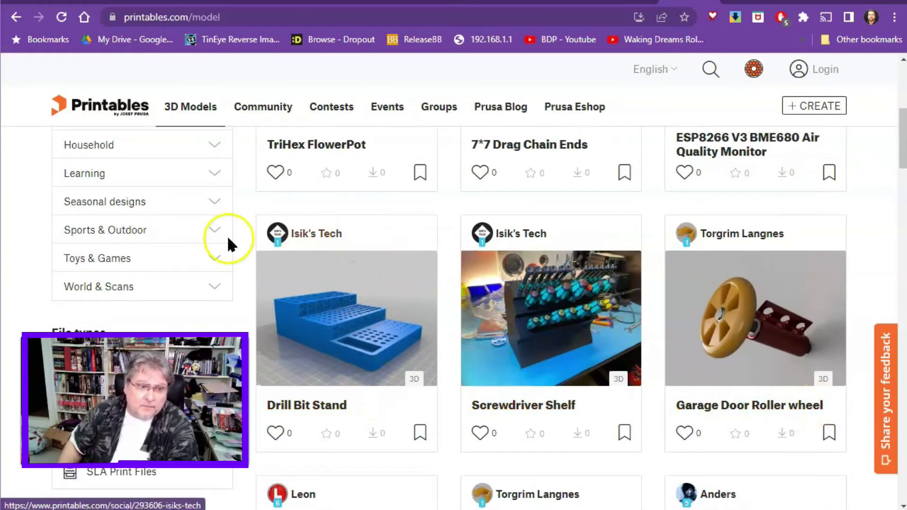
{"action": "left_click", "coordinate": [214, 258]}
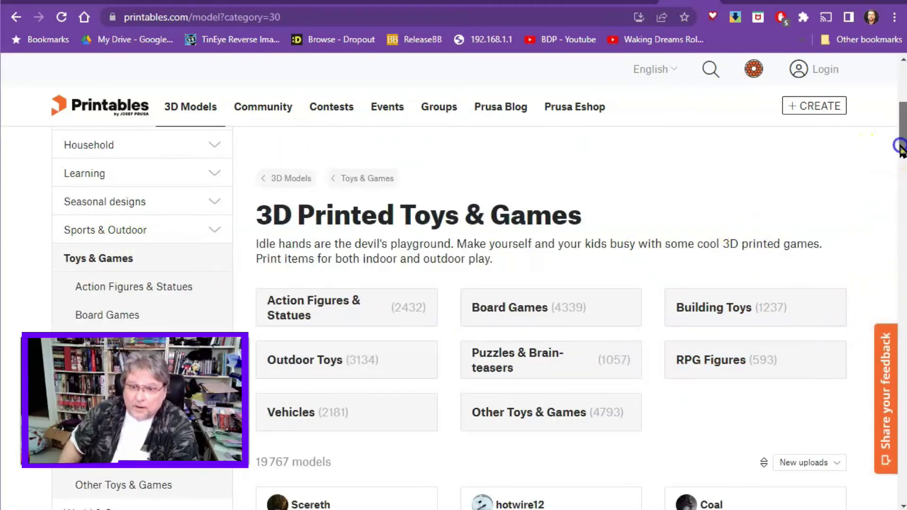
{"action": "mouse_move", "coordinate": [902, 145]}
{"action": "left_mouse_down"}
{"action": "mouse_move", "coordinate": [902, 165]}
{"action": "mouse_move", "coordinate": [903, 155]}
{"action": "left_mouse_up"}
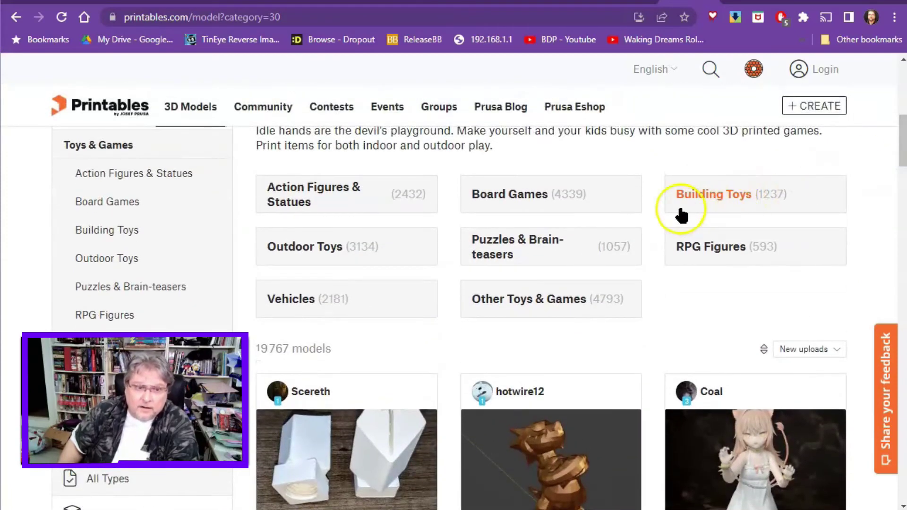
{"action": "left_click", "coordinate": [713, 254]}
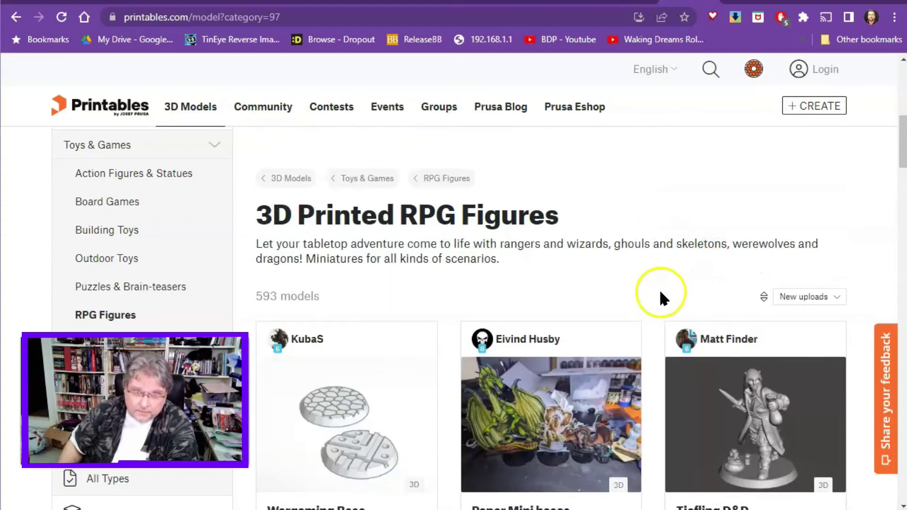
{"action": "left_click_drag", "start_coordinate": [900, 142], "coordinate": [867, 399]}
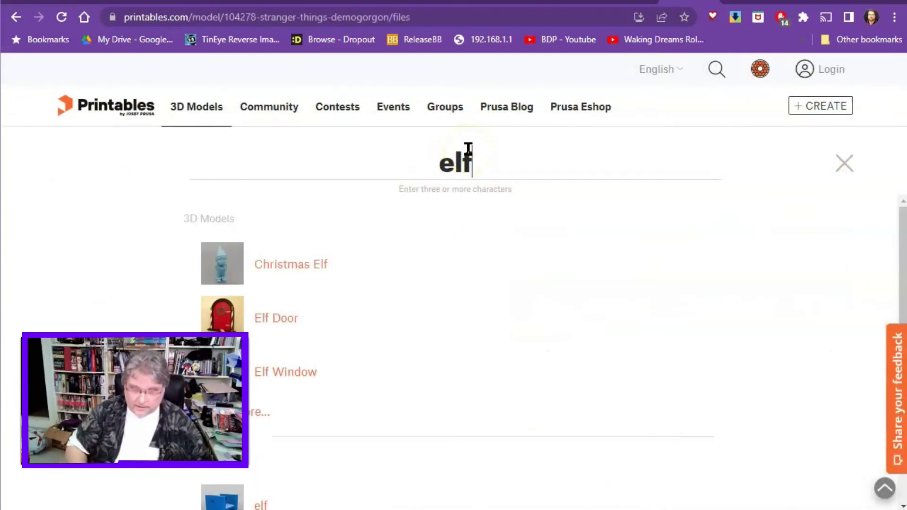
Search Printables for "elf" and refine the search to "elf archer".
{"action": "key", "text": "Return"}
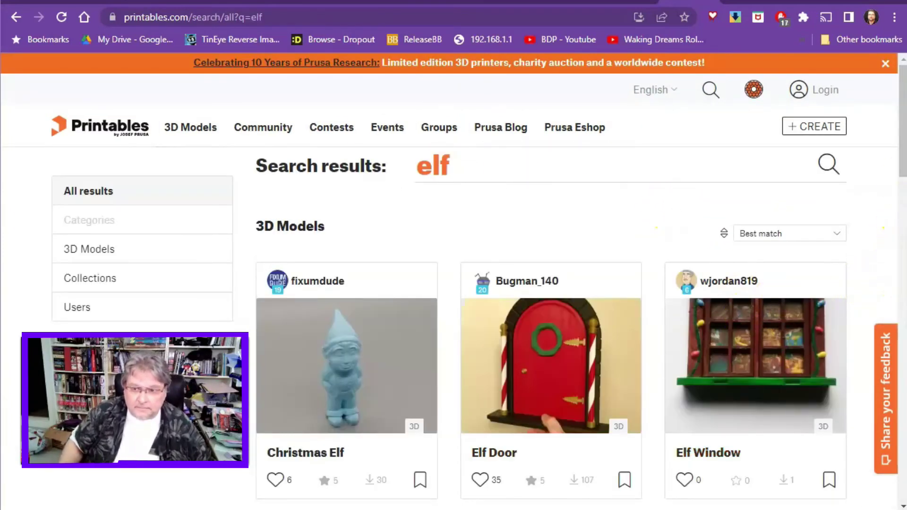
{"action": "left_click_drag", "start_coordinate": [903, 170], "coordinate": [860, 154]}
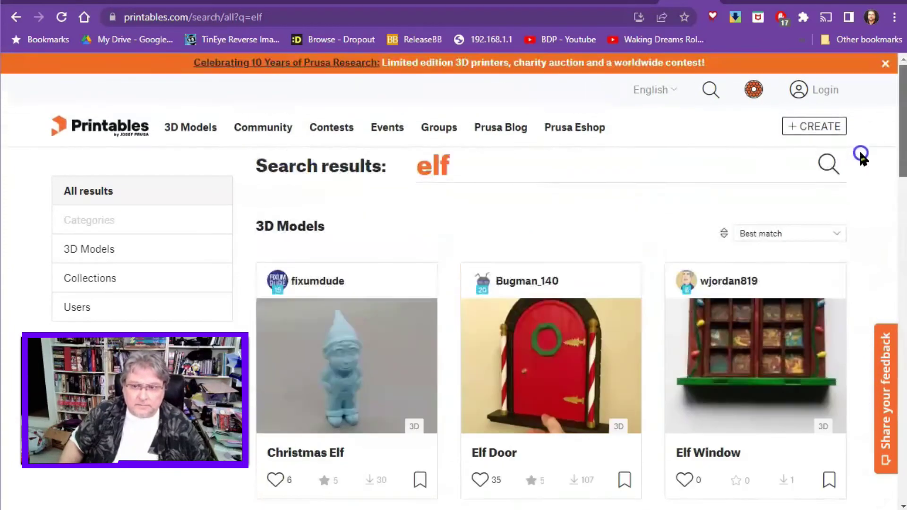
{"action": "left_click", "coordinate": [497, 170]}
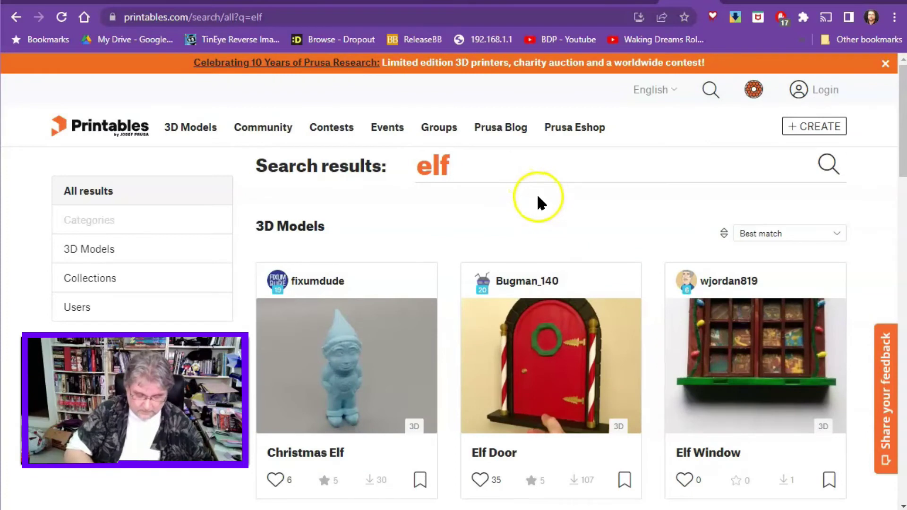
{"action": "type", "text": "a"}
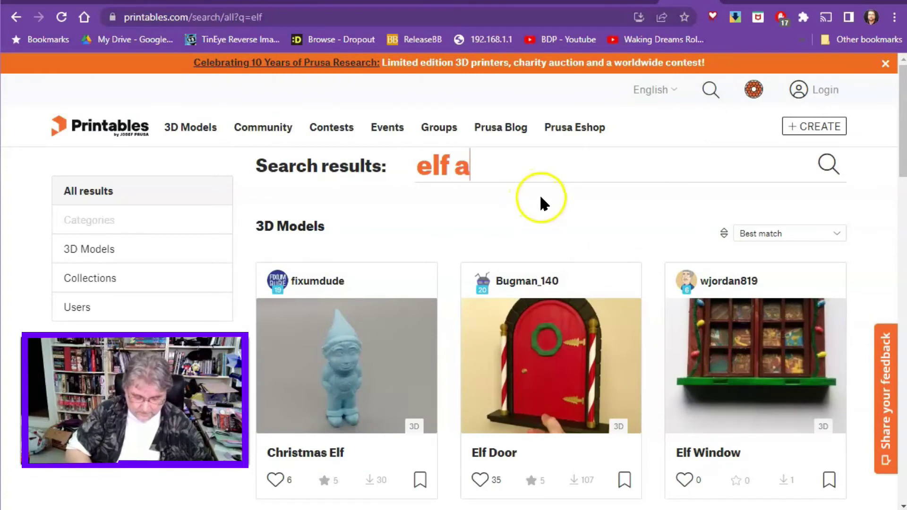
{"action": "type", "text": "rcher"}
{"action": "key", "text": "Return"}
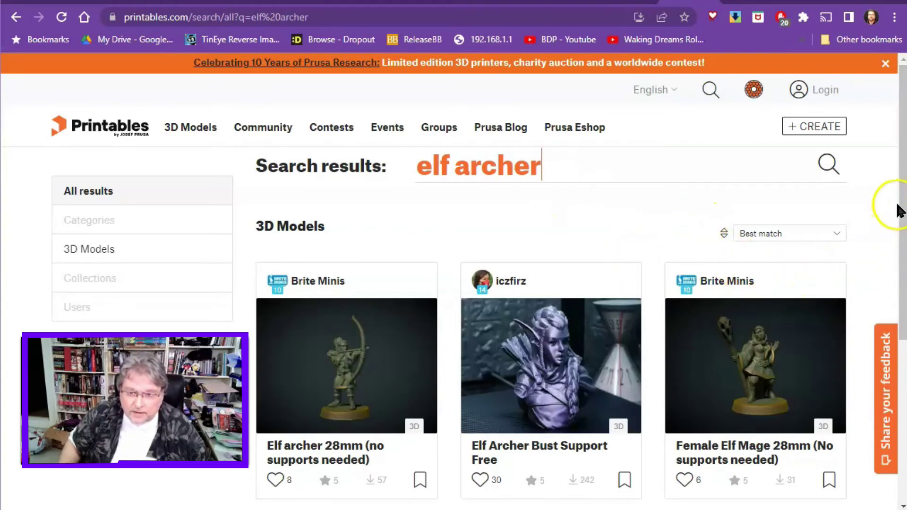
Open the "Female Elf Mage 28mm (No supports needed)" model from the search results and show its downloadable files.
{"action": "left_click_drag", "start_coordinate": [896, 202], "coordinate": [876, 257]}
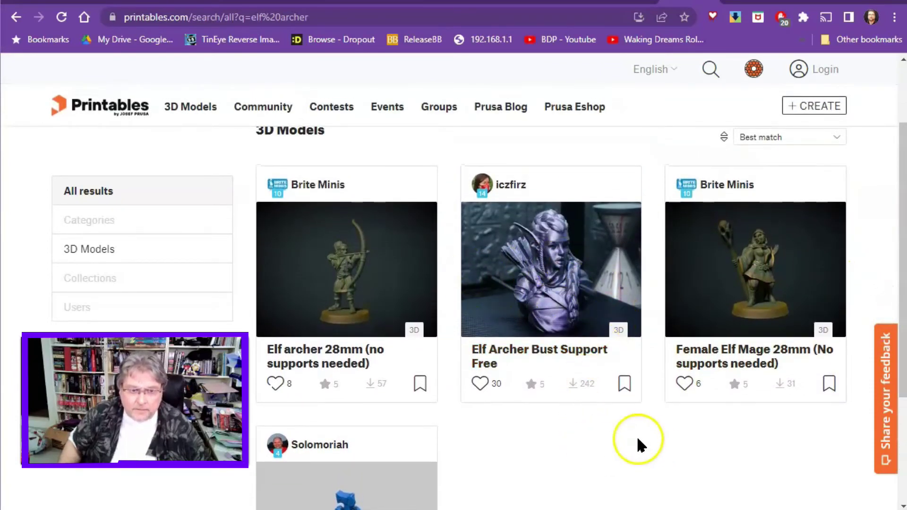
{"action": "left_click", "coordinate": [753, 281]}
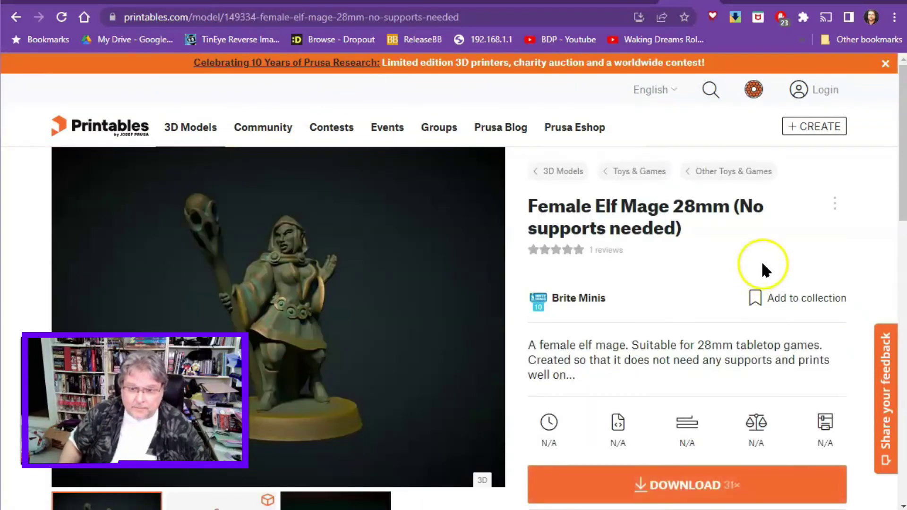
{"action": "left_click", "coordinate": [685, 486]}
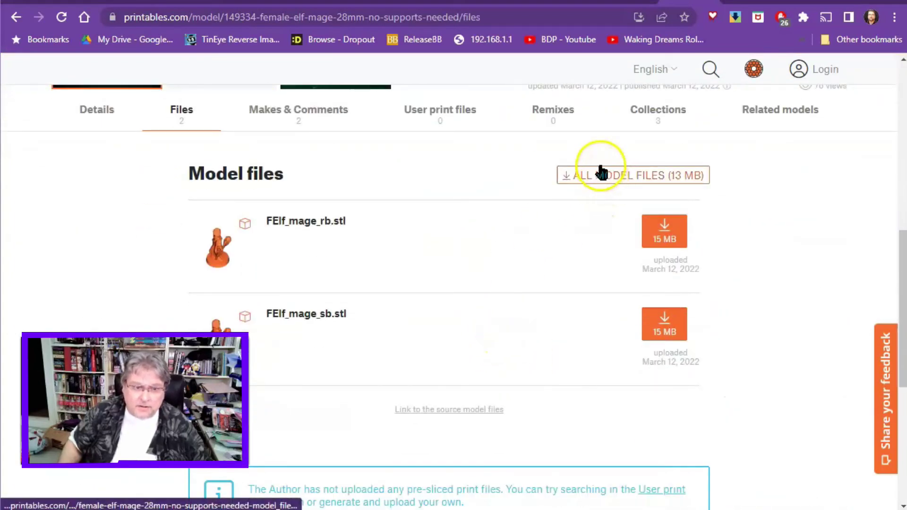
Download all the elf mage model files as a zip into the 000 folder inside 000demo on the NCCUclassy (G:) drive.
{"action": "left_click", "coordinate": [596, 166]}
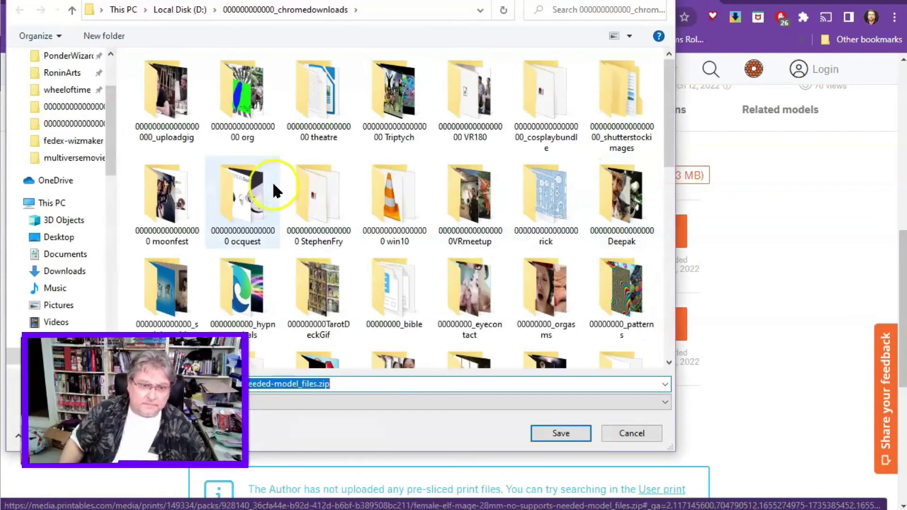
{"action": "left_click", "coordinate": [186, 183]}
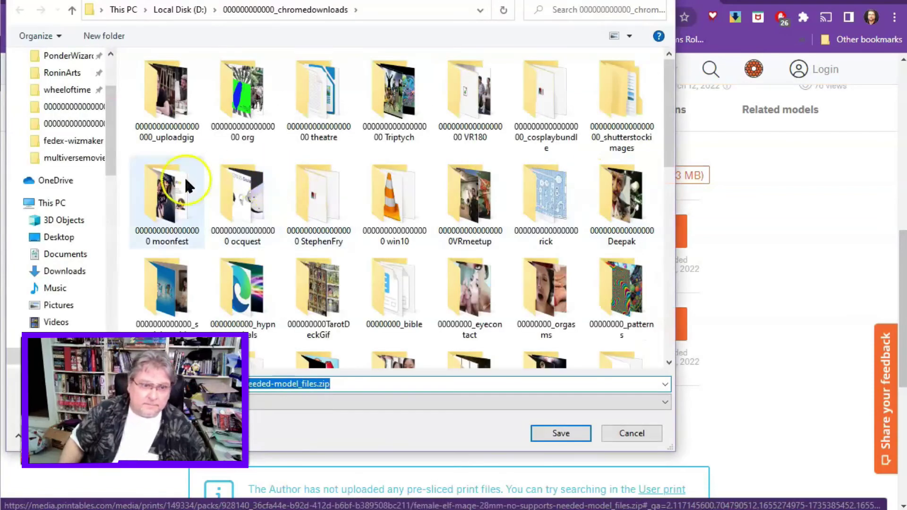
{"action": "left_click", "coordinate": [52, 203]}
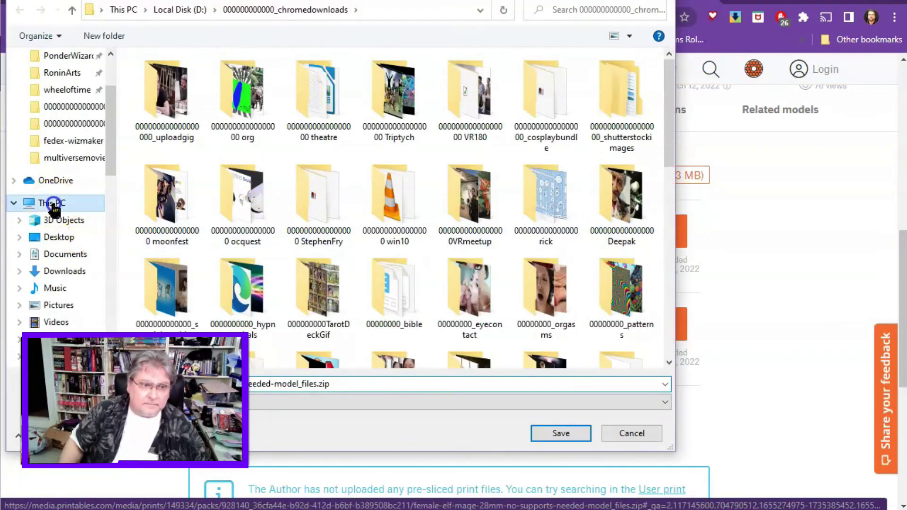
{"action": "double_click", "coordinate": [399, 272]}
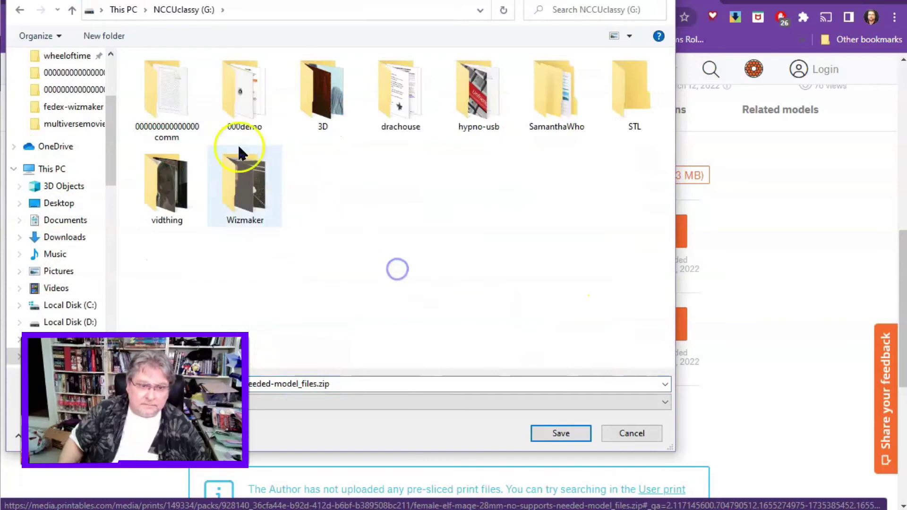
{"action": "double_click", "coordinate": [255, 132]}
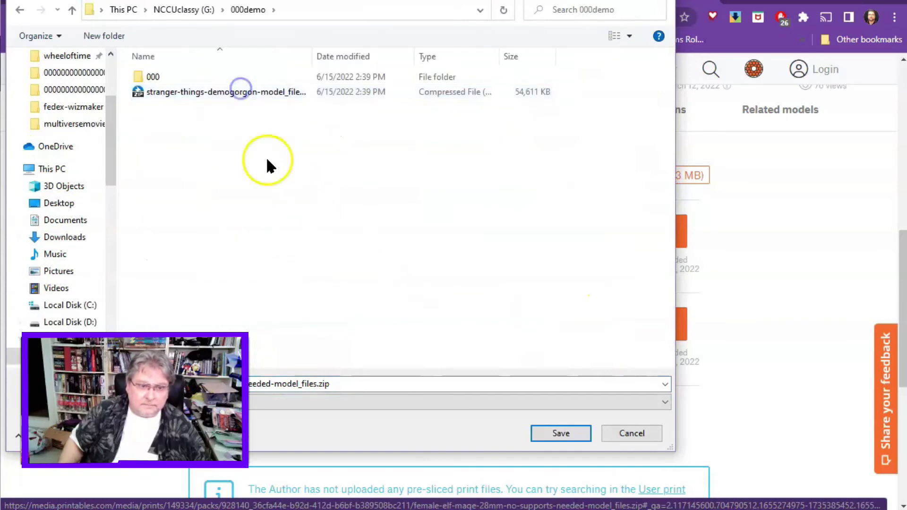
{"action": "left_click", "coordinate": [156, 77]}
{"action": "left_click", "coordinate": [570, 432]}
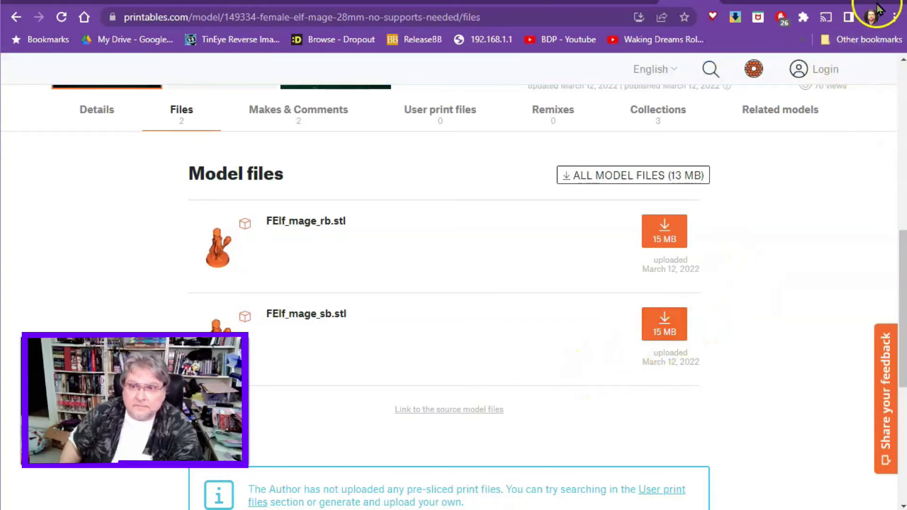
Switch to File Explorer and extract the downloaded female-elf-mage zip into the same 000 folder.
{"action": "key", "text": "alt+Tab"}
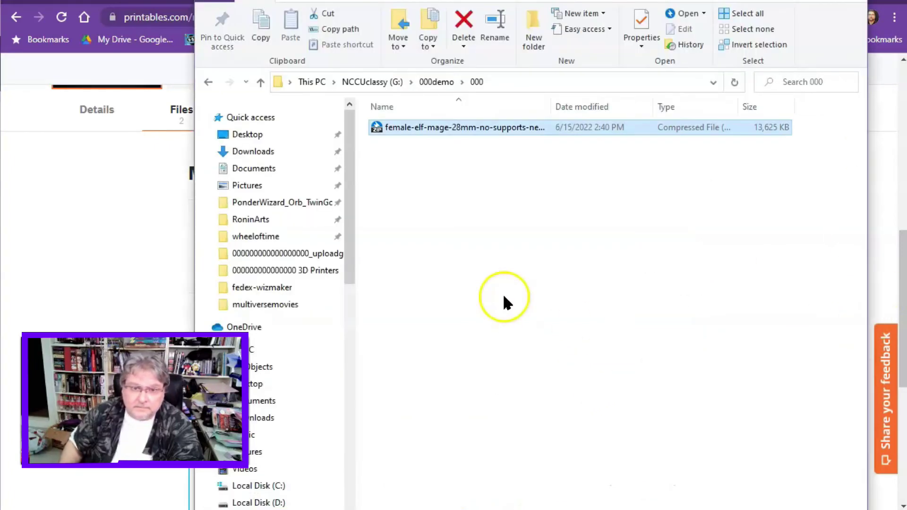
{"action": "right_click", "coordinate": [423, 133]}
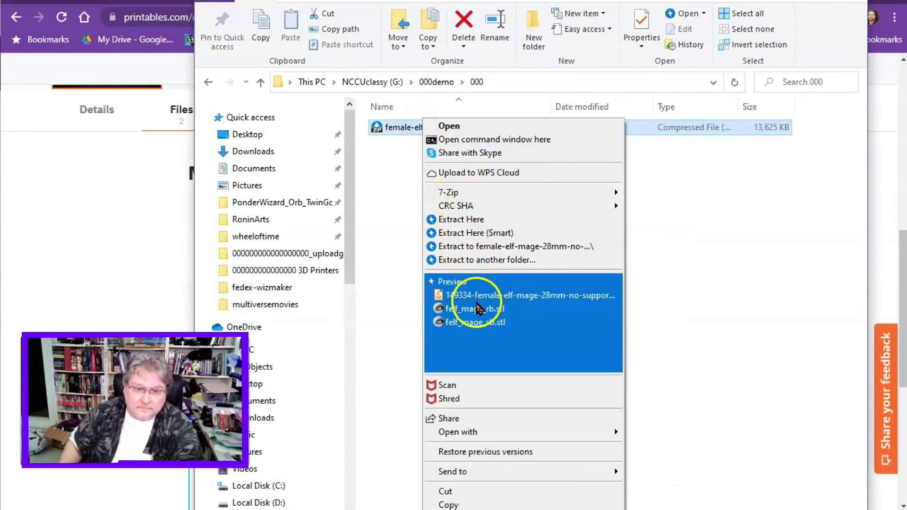
{"action": "left_click", "coordinate": [463, 219]}
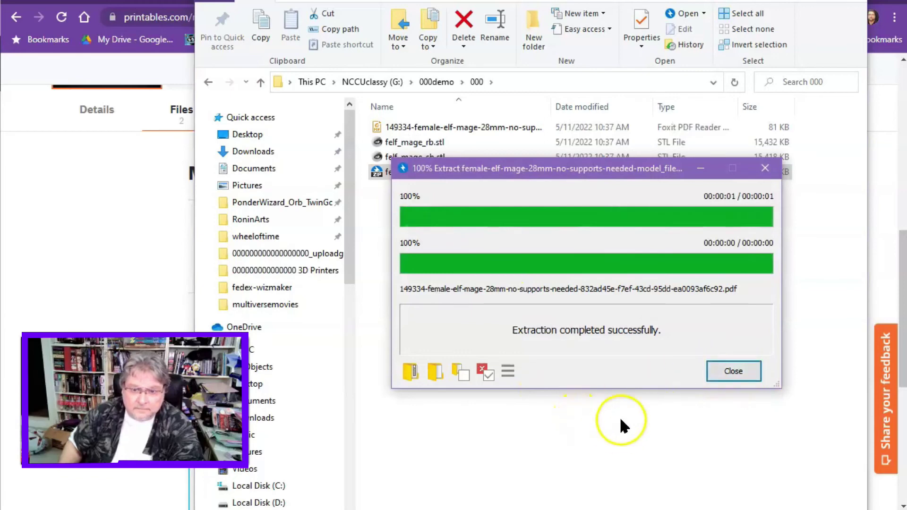
{"action": "left_click", "coordinate": [725, 373]}
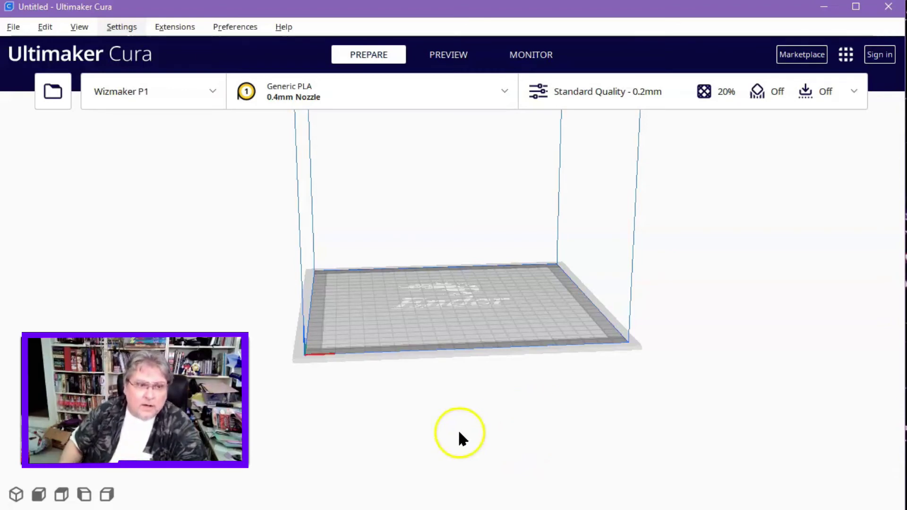
Switch to Ultimaker Cura and load felf_mage_rb.stl from the 000demo\000 folder on the NCCUclassy (G:) drive.
{"action": "left_click", "coordinate": [13, 27]}
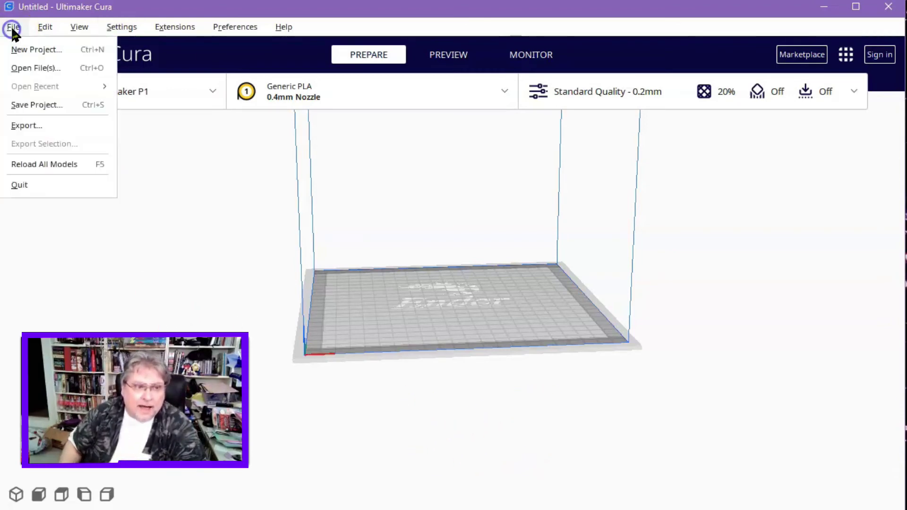
{"action": "left_click", "coordinate": [28, 69]}
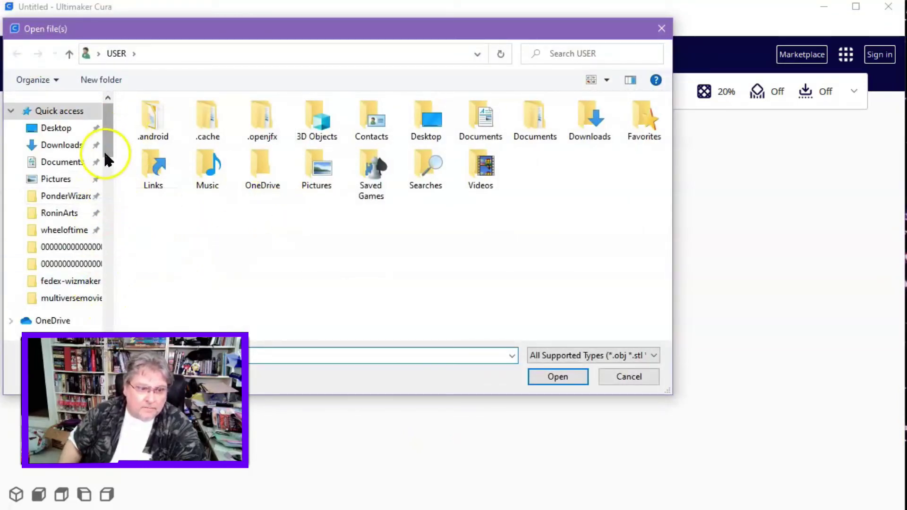
{"action": "left_click_drag", "start_coordinate": [105, 146], "coordinate": [105, 203]}
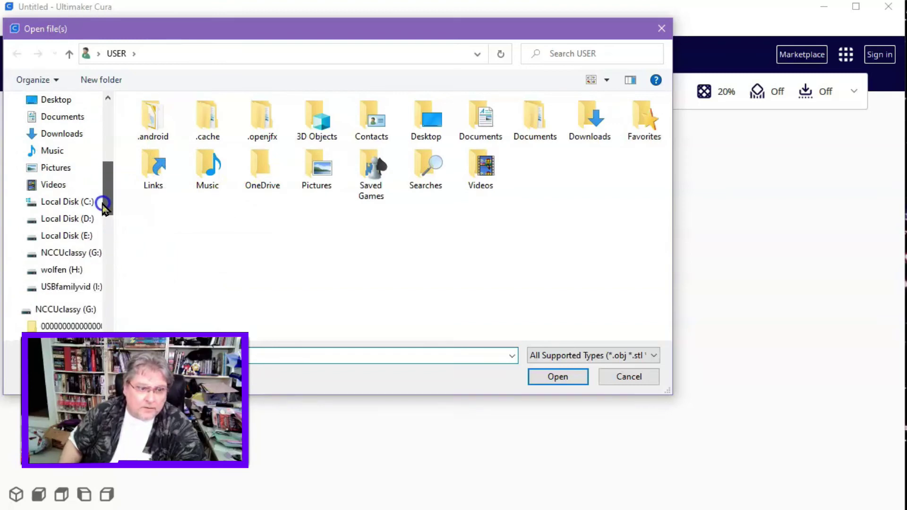
{"action": "left_click", "coordinate": [61, 255]}
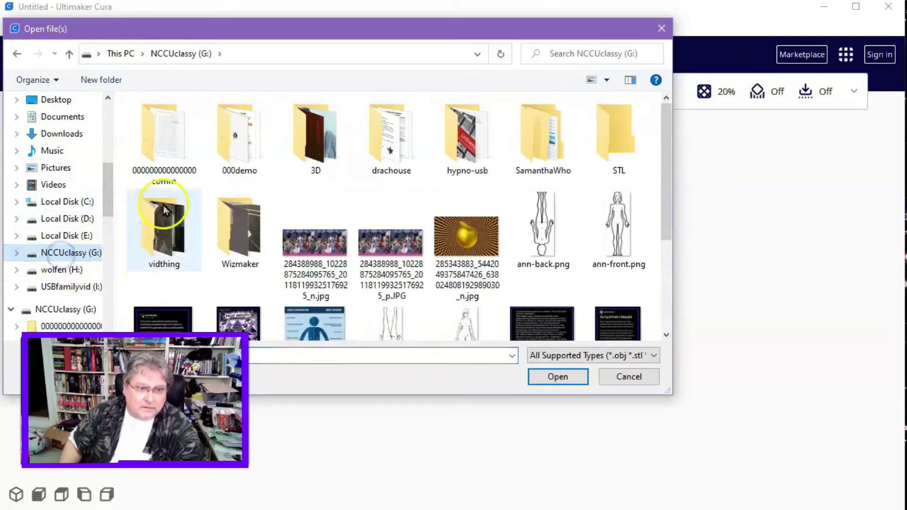
{"action": "double_click", "coordinate": [231, 146]}
{"action": "double_click", "coordinate": [151, 121]}
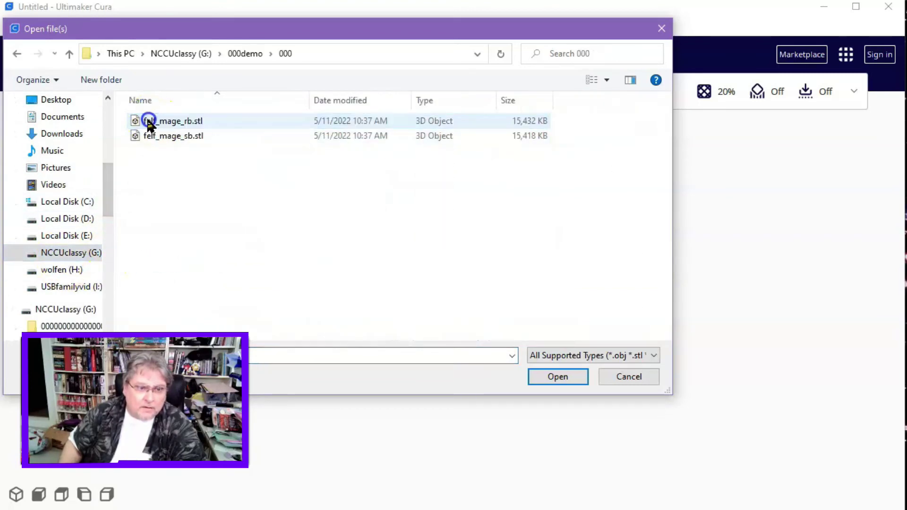
{"action": "left_click", "coordinate": [181, 124]}
{"action": "left_click", "coordinate": [557, 377]}
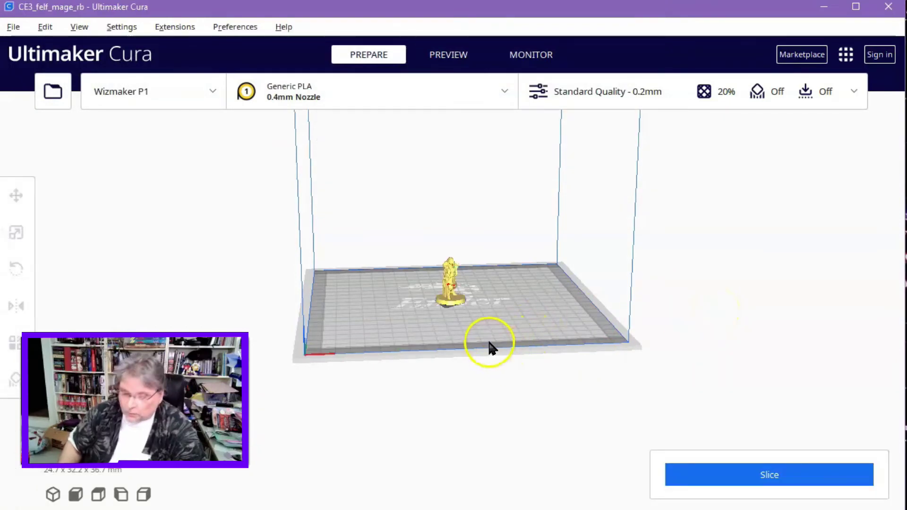
Inspect the loaded elf mage figure and its red overhang areas up close and from different angles.
{"action": "scroll", "coordinate": [481, 345], "scroll_direction": "down", "scroll_amount": 2}
{"action": "scroll", "coordinate": [474, 347], "scroll_direction": "up", "scroll_amount": 6}
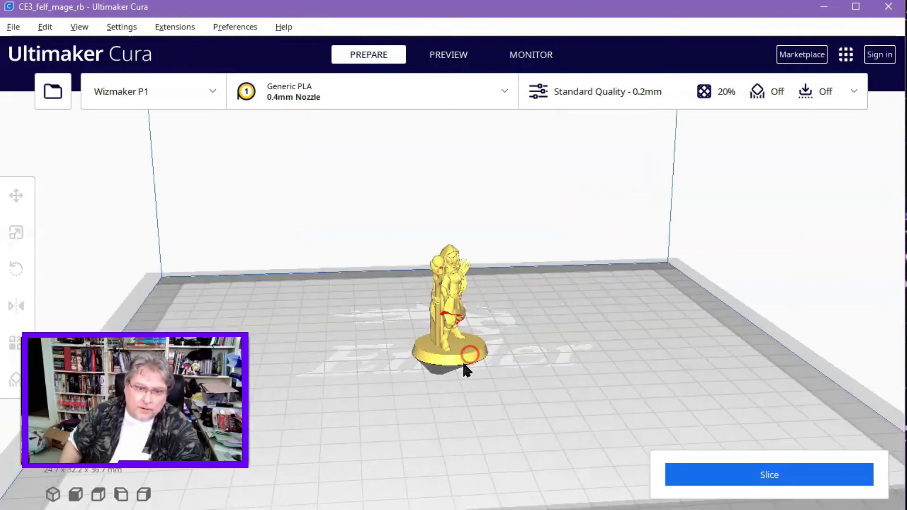
{"action": "scroll", "coordinate": [464, 366], "scroll_direction": "up", "scroll_amount": 8}
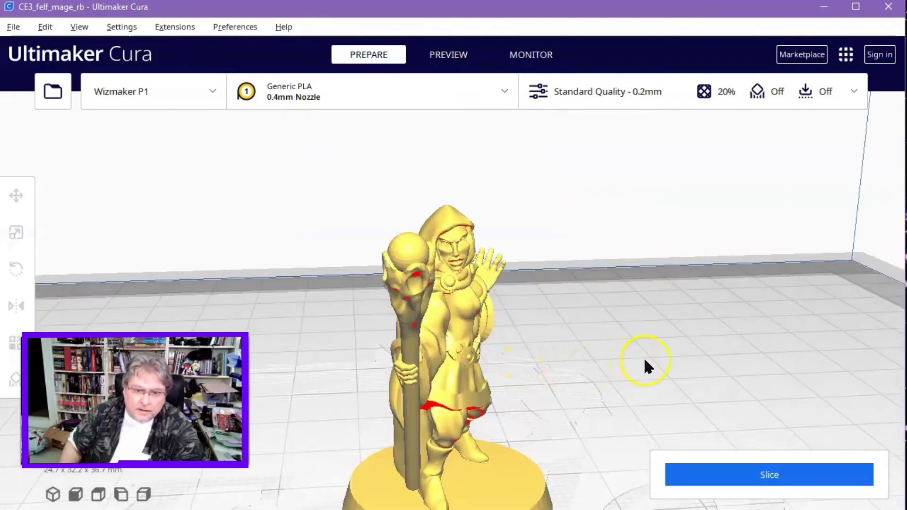
{"action": "right_click_drag", "start_coordinate": [594, 363], "coordinate": [599, 344]}
{"action": "scroll", "coordinate": [590, 333], "scroll_direction": "down", "scroll_amount": 10}
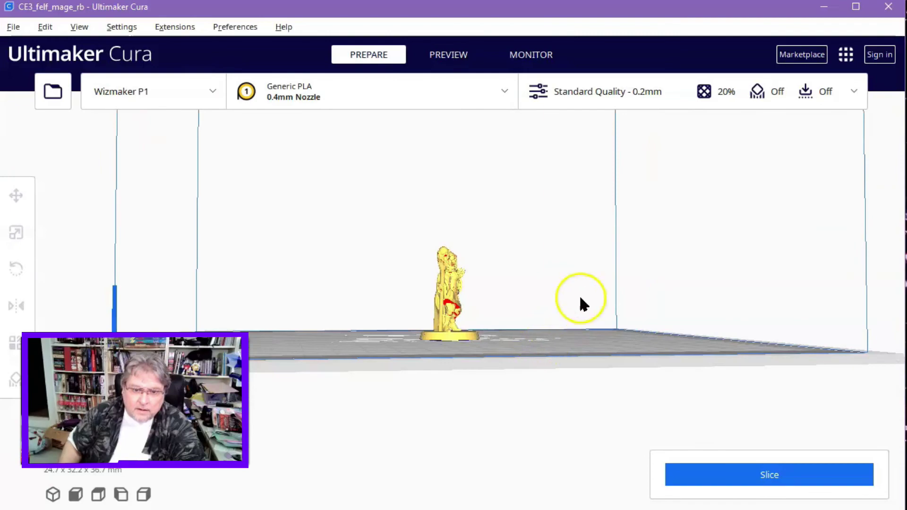
{"action": "right_click_drag", "start_coordinate": [581, 303], "coordinate": [590, 326]}
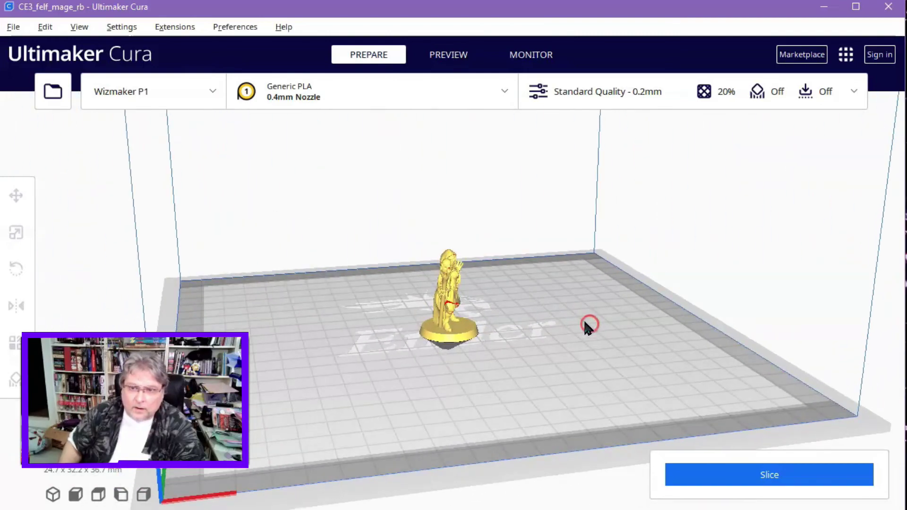
Review the Support section of the custom print settings to check the Generate Support option.
{"action": "right_click_drag", "start_coordinate": [590, 296], "coordinate": [527, 295]}
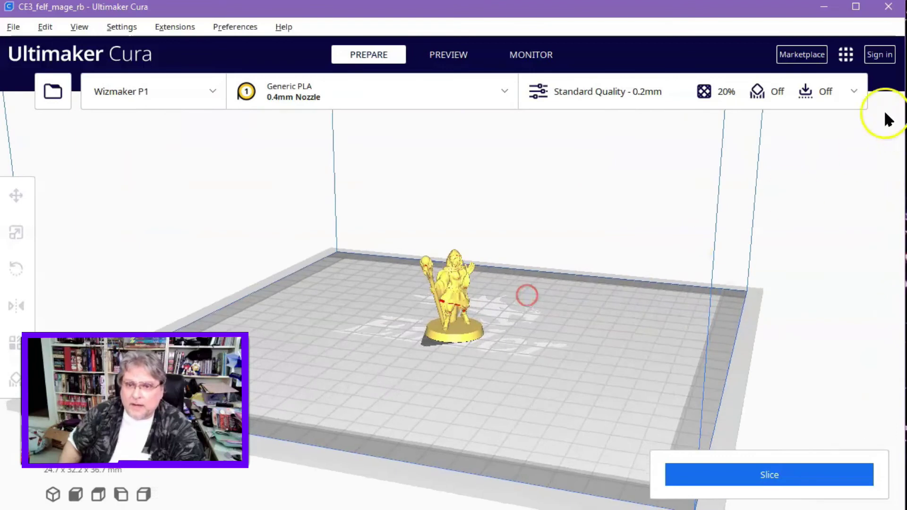
{"action": "left_click", "coordinate": [856, 90]}
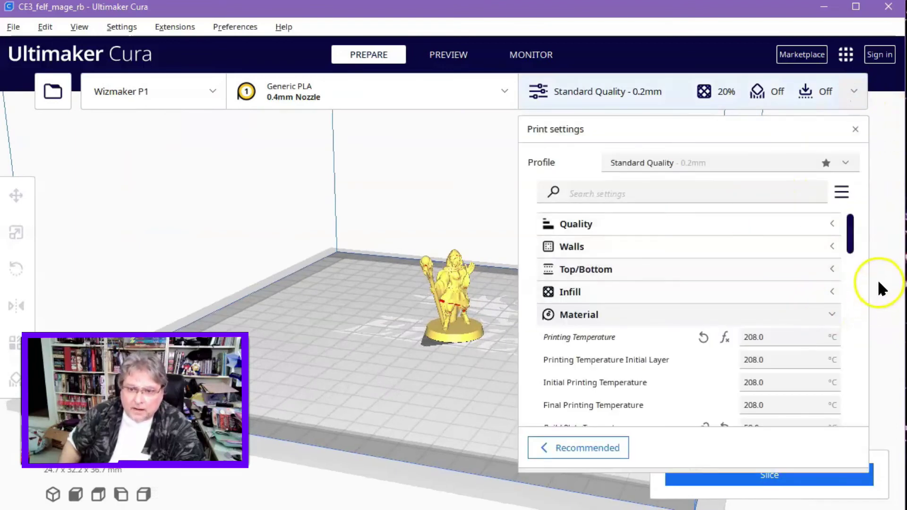
{"action": "left_click_drag", "start_coordinate": [850, 239], "coordinate": [853, 270]}
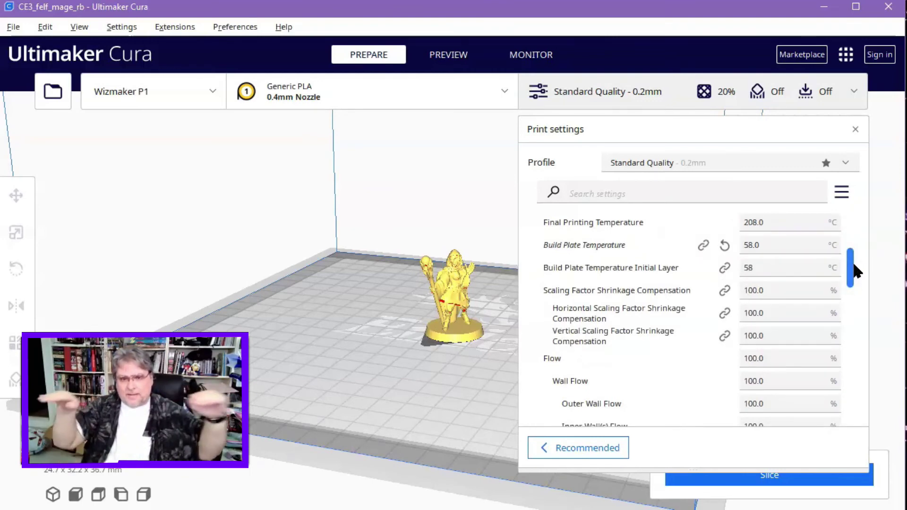
{"action": "left_click_drag", "start_coordinate": [855, 273], "coordinate": [868, 412]}
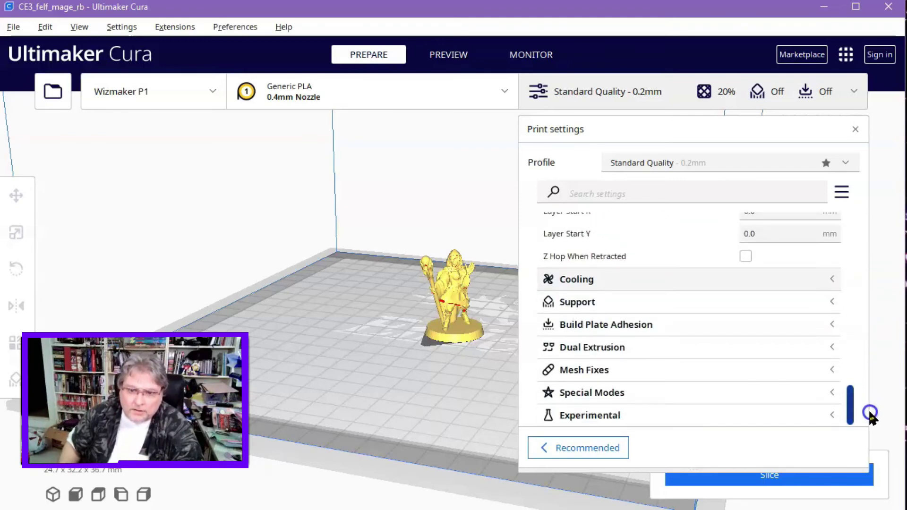
{"action": "left_click", "coordinate": [832, 300]}
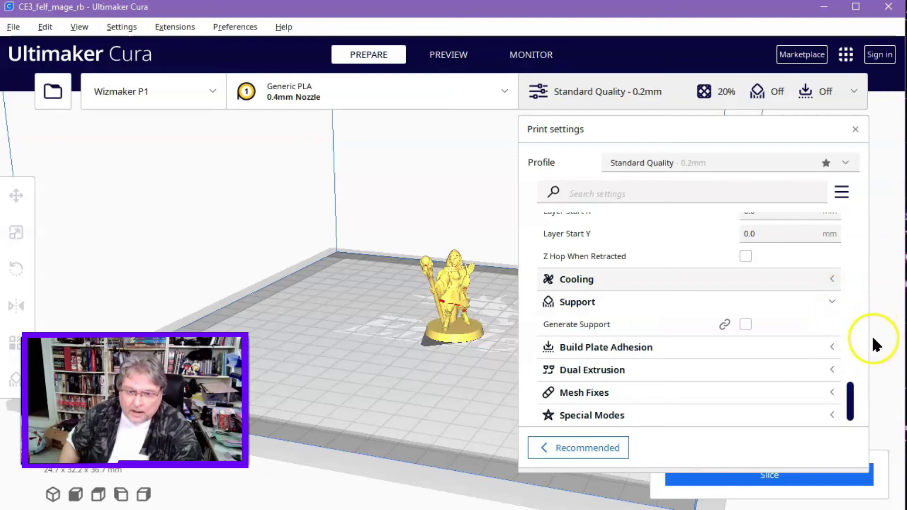
{"action": "mouse_move", "coordinate": [572, 333]}
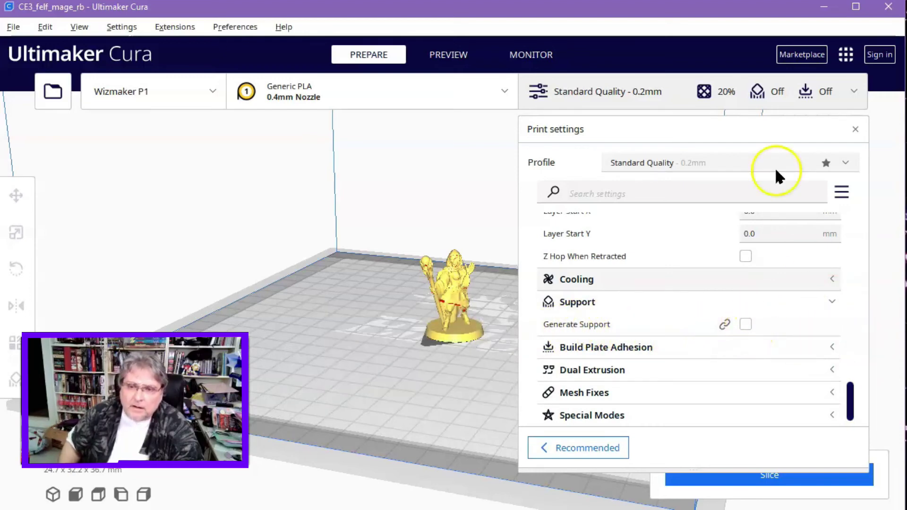
{"action": "left_click", "coordinate": [854, 91]}
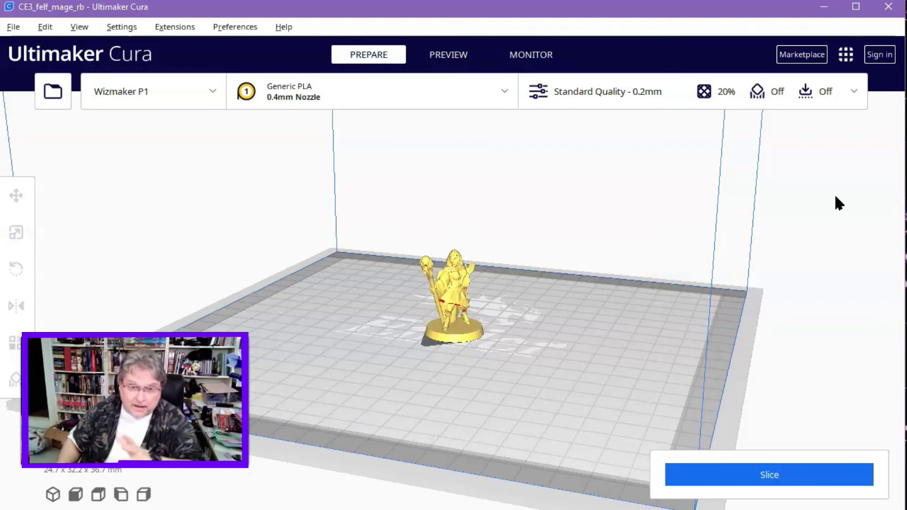
Scale the elf mage figure up uniformly to about 175%, roughly 64 mm tall.
{"action": "mouse_move", "coordinate": [889, 195]}
{"action": "left_mouse_down"}
{"action": "mouse_move", "coordinate": [794, 239]}
{"action": "mouse_move", "coordinate": [749, 276]}
{"action": "mouse_move", "coordinate": [708, 287]}
{"action": "left_mouse_up"}
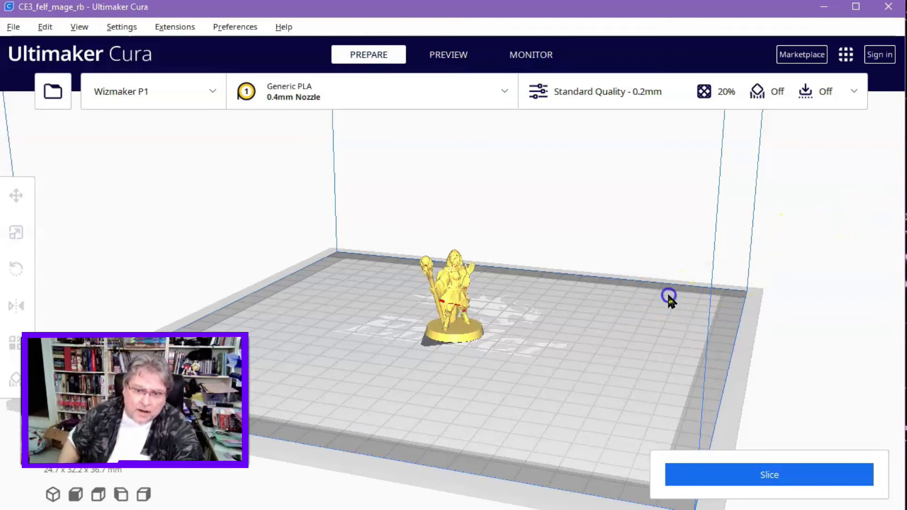
{"action": "mouse_move", "coordinate": [571, 302]}
{"action": "right_mouse_down"}
{"action": "mouse_move", "coordinate": [425, 283]}
{"action": "mouse_move", "coordinate": [702, 299]}
{"action": "mouse_move", "coordinate": [504, 312]}
{"action": "mouse_move", "coordinate": [456, 292]}
{"action": "mouse_move", "coordinate": [440, 304]}
{"action": "mouse_move", "coordinate": [429, 297]}
{"action": "mouse_move", "coordinate": [651, 303]}
{"action": "mouse_move", "coordinate": [580, 307]}
{"action": "mouse_move", "coordinate": [736, 302]}
{"action": "mouse_move", "coordinate": [577, 310]}
{"action": "right_mouse_up"}
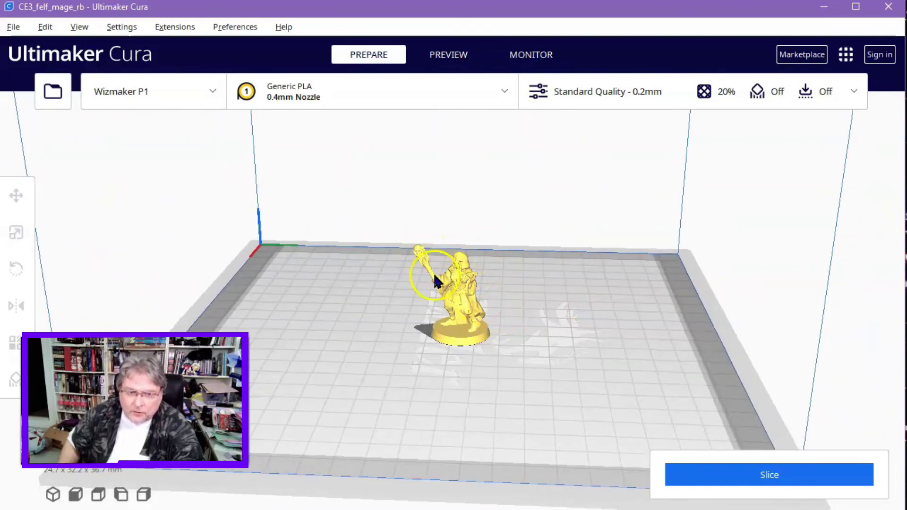
{"action": "left_click", "coordinate": [472, 290]}
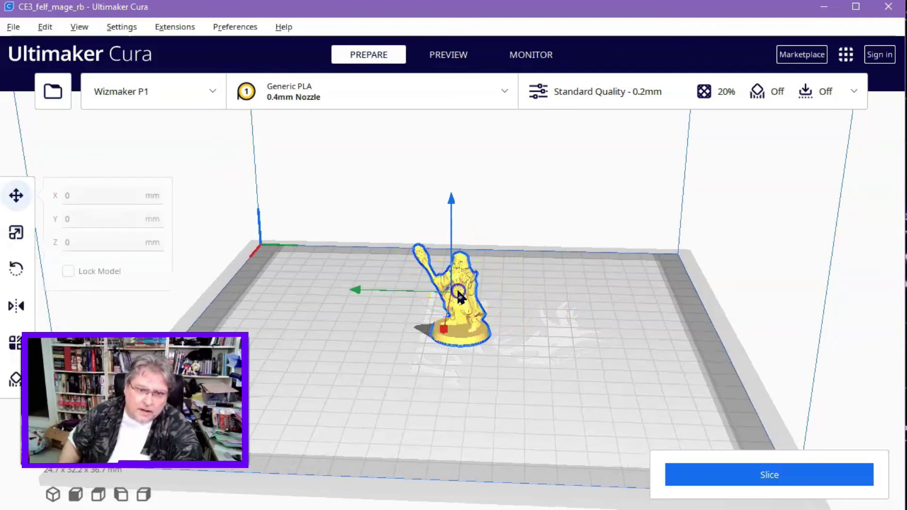
{"action": "left_click", "coordinate": [16, 233]}
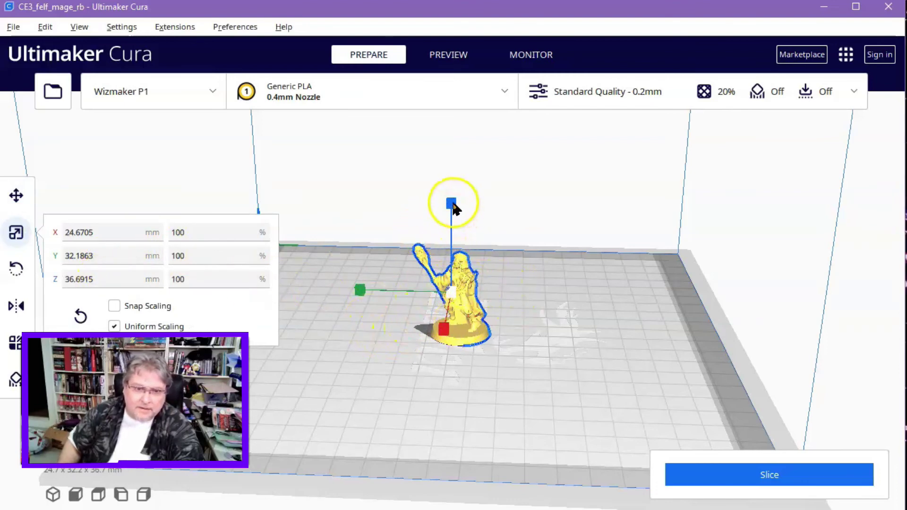
{"action": "left_click_drag", "start_coordinate": [451, 203], "coordinate": [455, 92]}
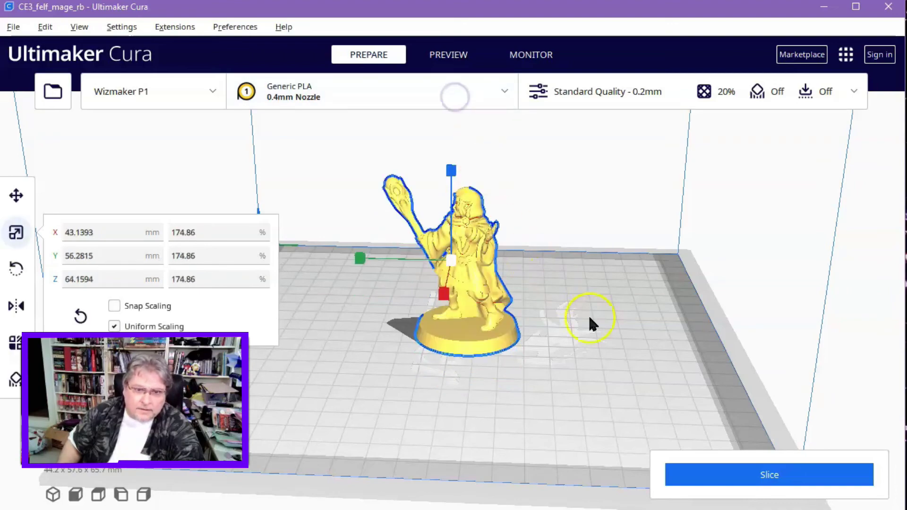
{"action": "mouse_move", "coordinate": [616, 316]}
{"action": "right_mouse_down"}
{"action": "mouse_move", "coordinate": [607, 294]}
{"action": "mouse_move", "coordinate": [616, 308]}
{"action": "mouse_move", "coordinate": [662, 310]}
{"action": "right_mouse_up"}
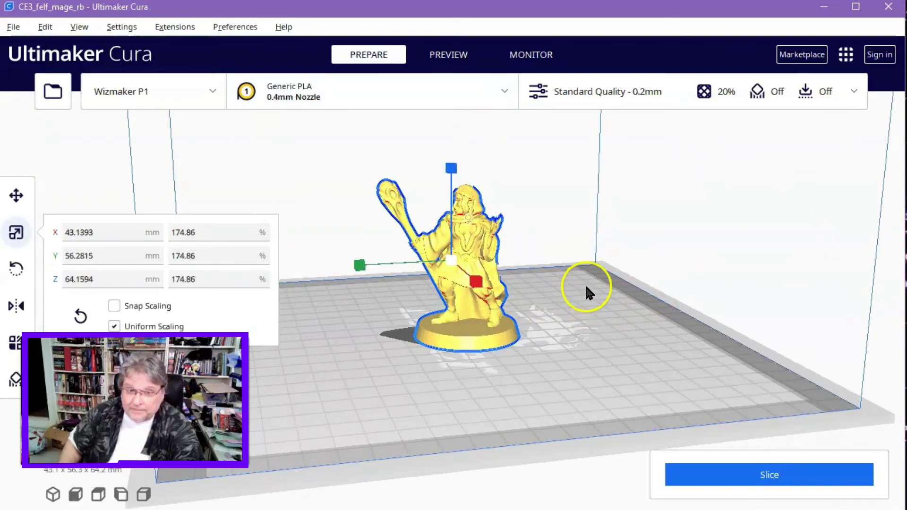
{"action": "scroll", "coordinate": [586, 287], "scroll_direction": "down", "scroll_amount": 5}
{"action": "scroll", "coordinate": [580, 241], "scroll_direction": "up", "scroll_amount": 2}
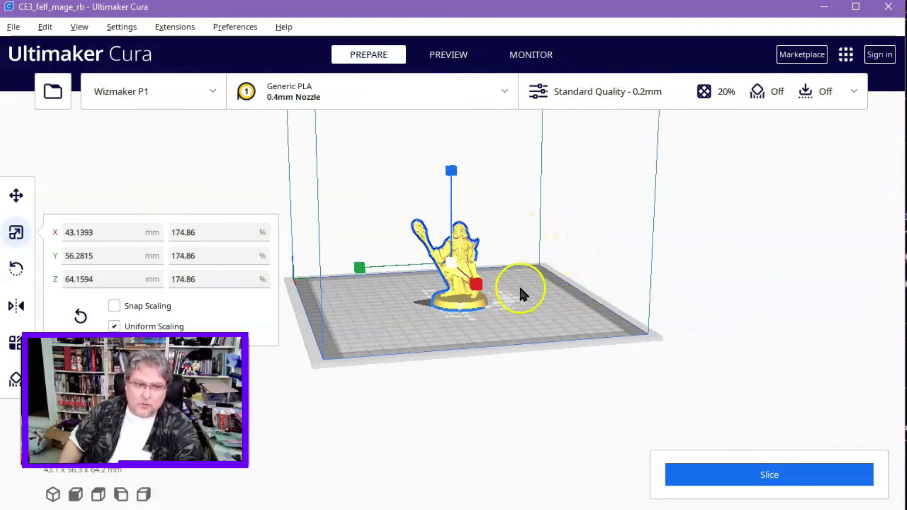
Slice the enlarged elf mage and save its G-code to the removable drive USBfamilyvid (I:).
{"action": "left_click", "coordinate": [697, 474]}
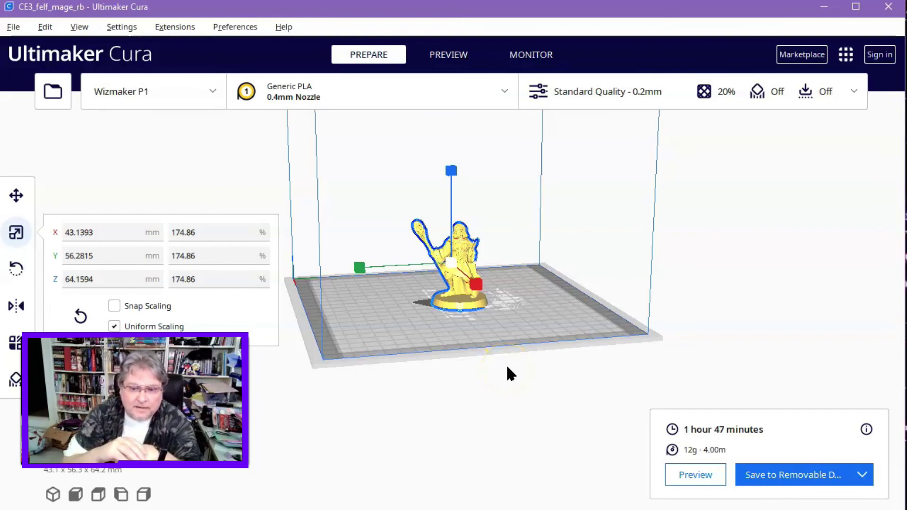
{"action": "left_click", "coordinate": [793, 480]}
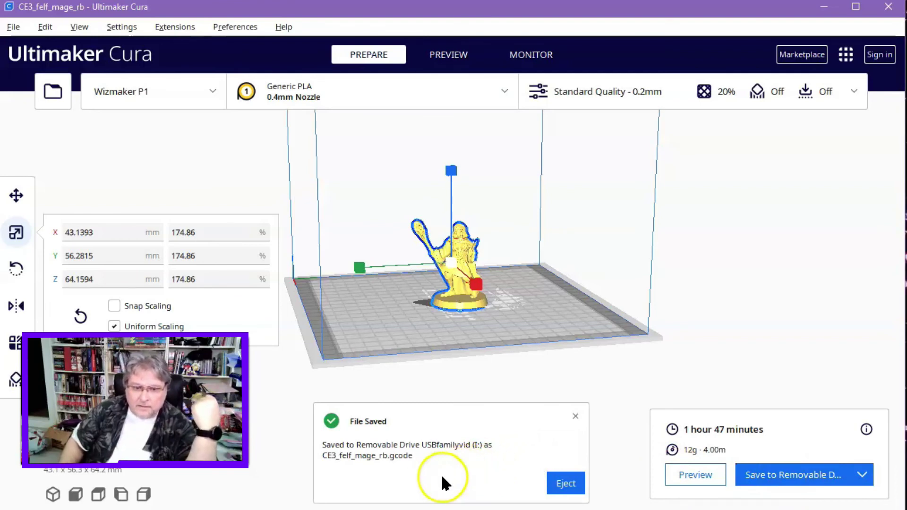
{"action": "left_click", "coordinate": [574, 416]}
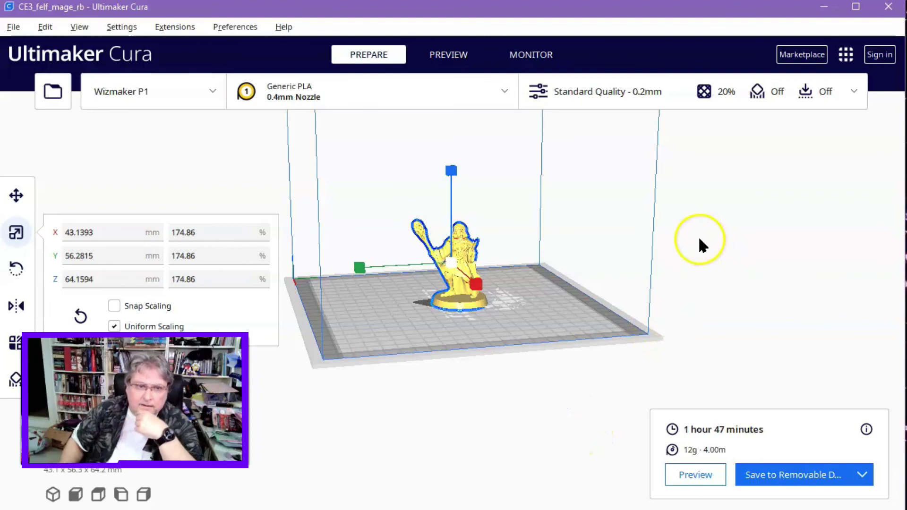